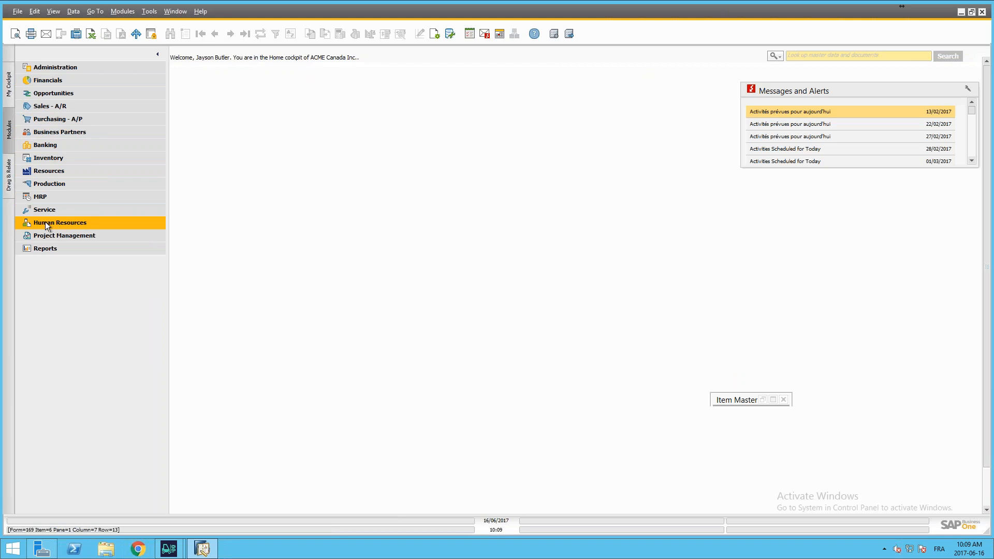
Step: Open the Employee Master Data and display the first employee record with its mobile authorization fields
click(51, 221)
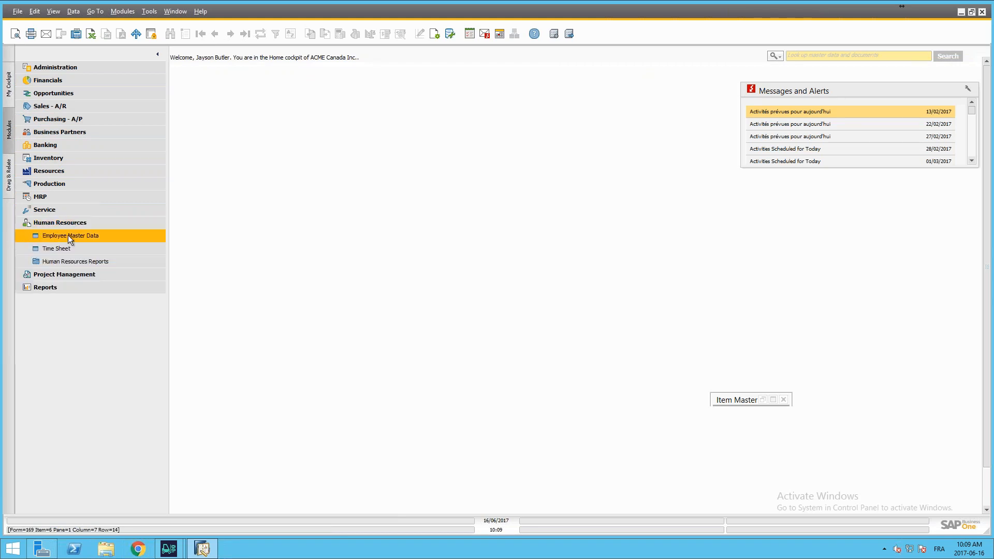
click(68, 235)
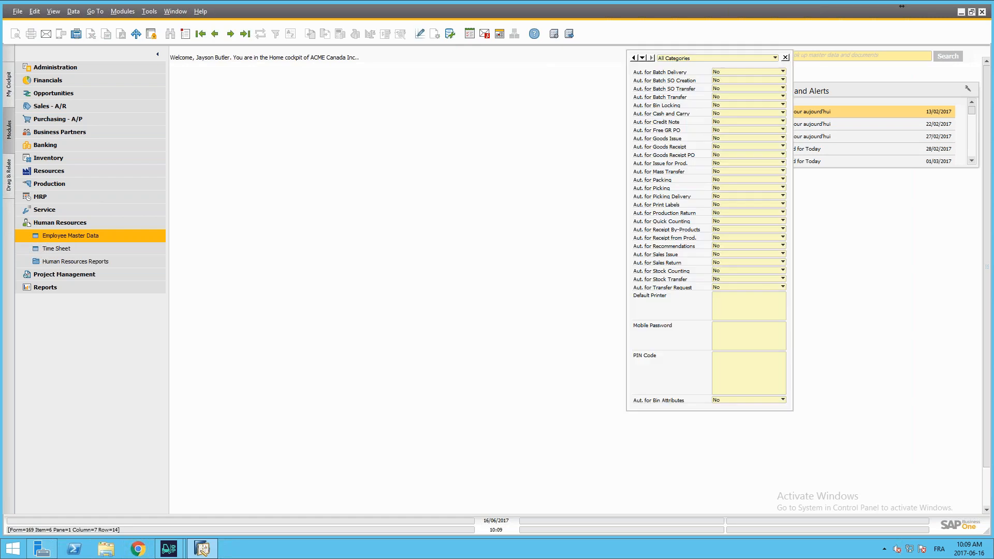
click(201, 34)
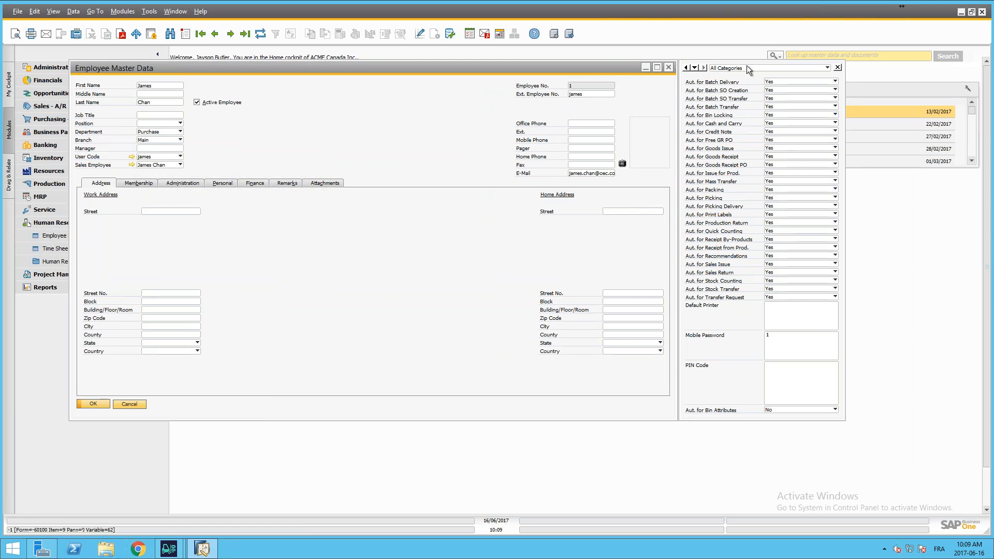
right_click(746, 286)
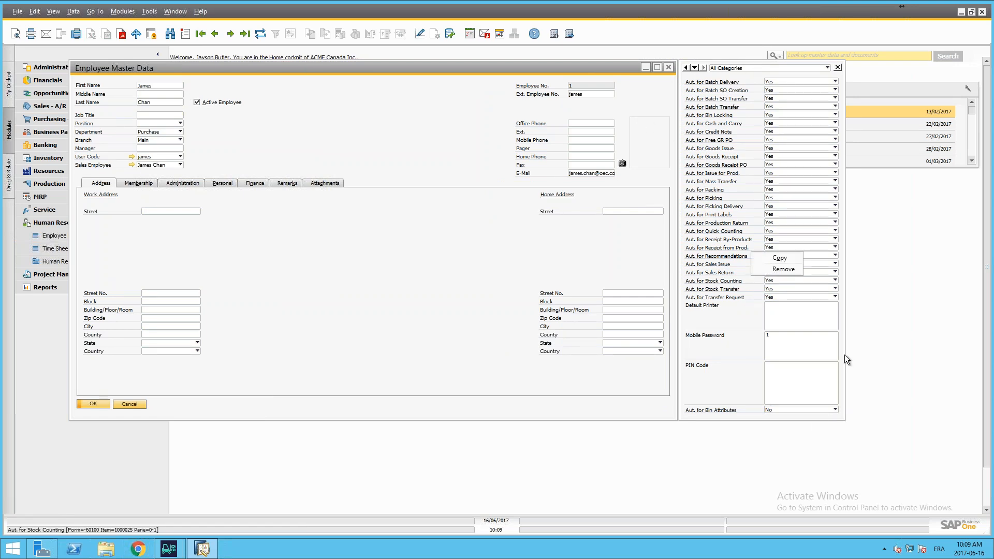
click(872, 188)
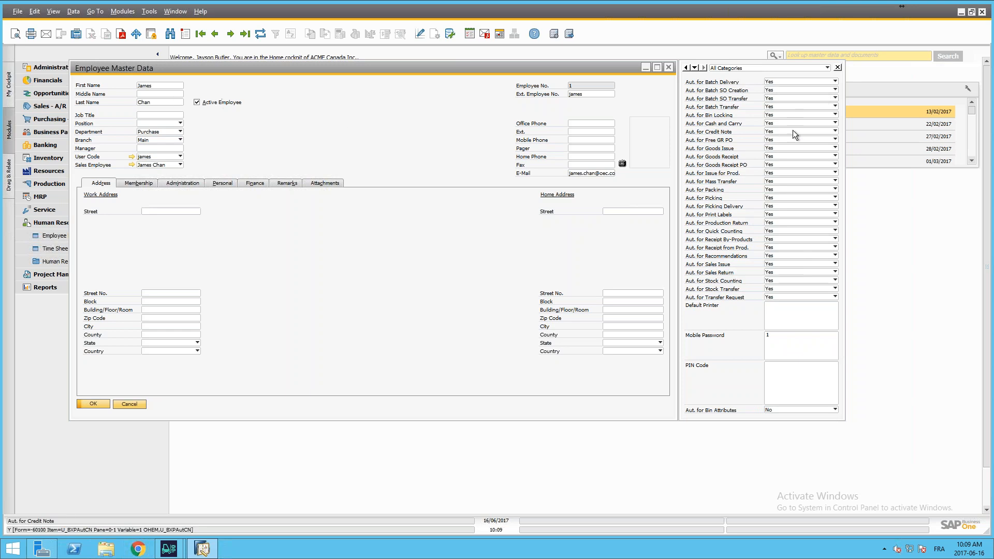
Step: Examine the Default Printer, Mobile Password and PIN Code fields of the employee record, then minimize the record
click(795, 311)
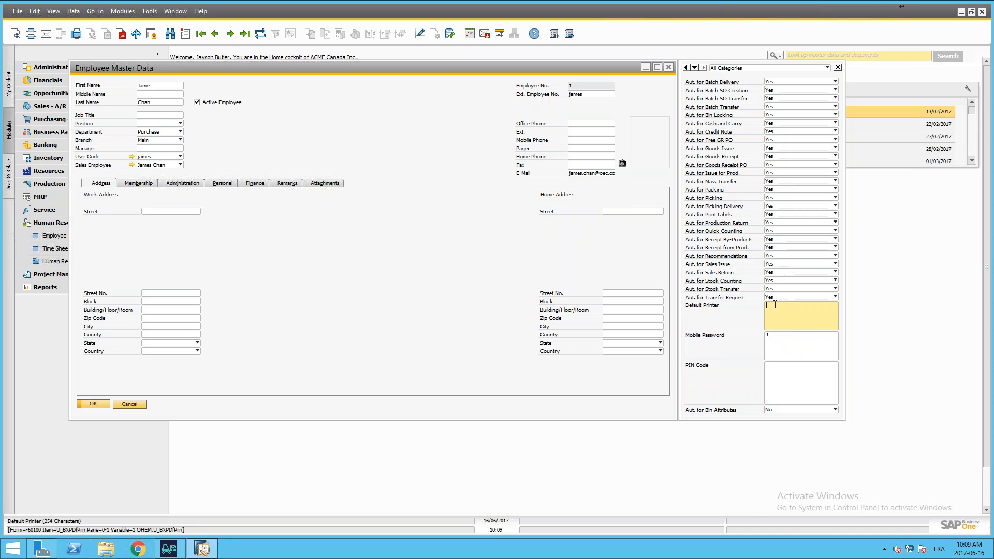
click(781, 342)
click(781, 367)
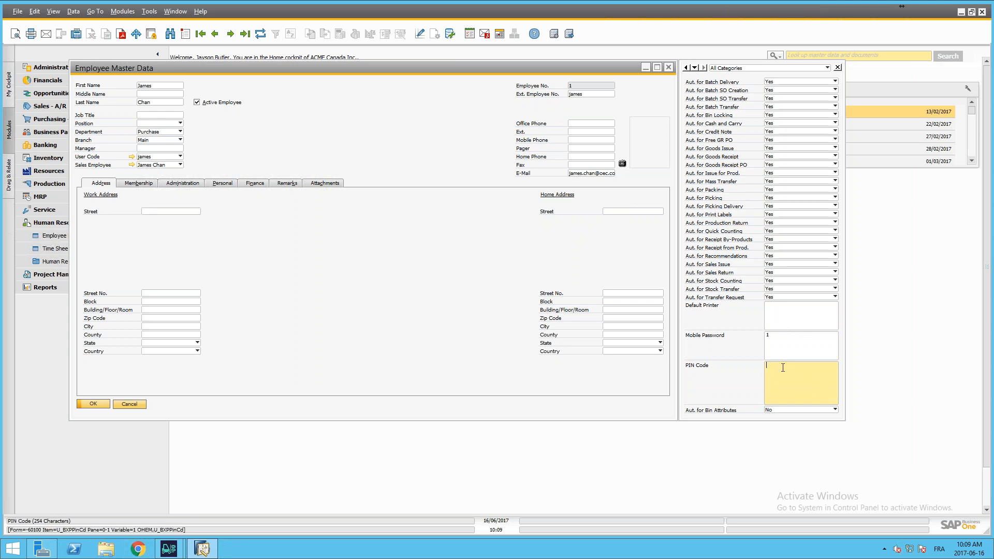
click(775, 335)
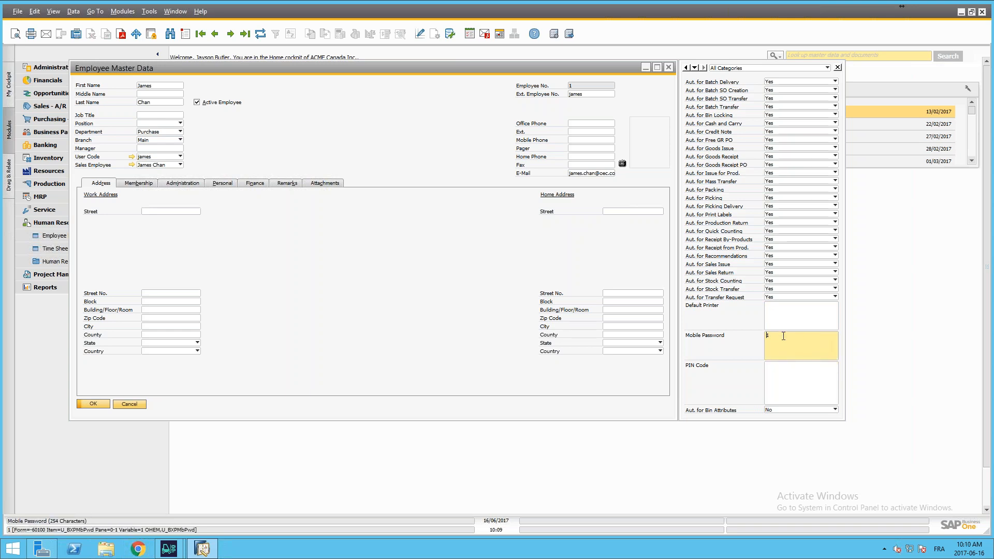
click(769, 371)
click(773, 347)
click(778, 368)
click(777, 346)
click(779, 375)
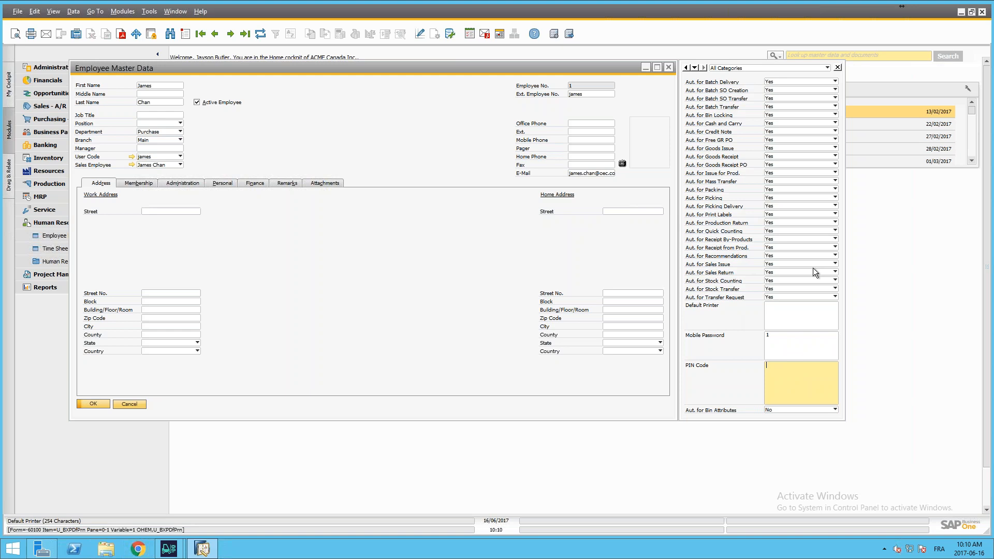
click(646, 68)
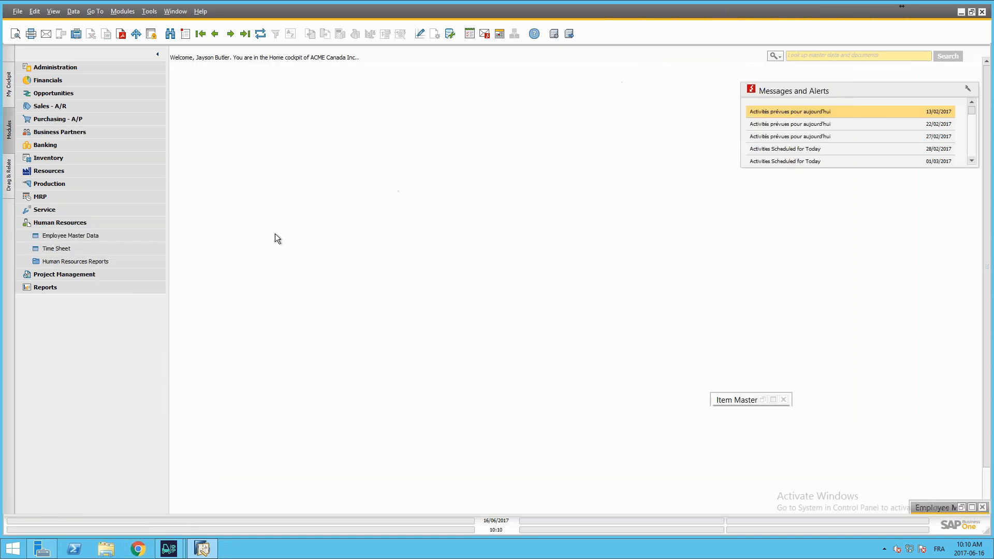
Step: Open the BX Settings of the BX Mobile WH9 add-on and show the BX WH9 Scanning options
click(53, 219)
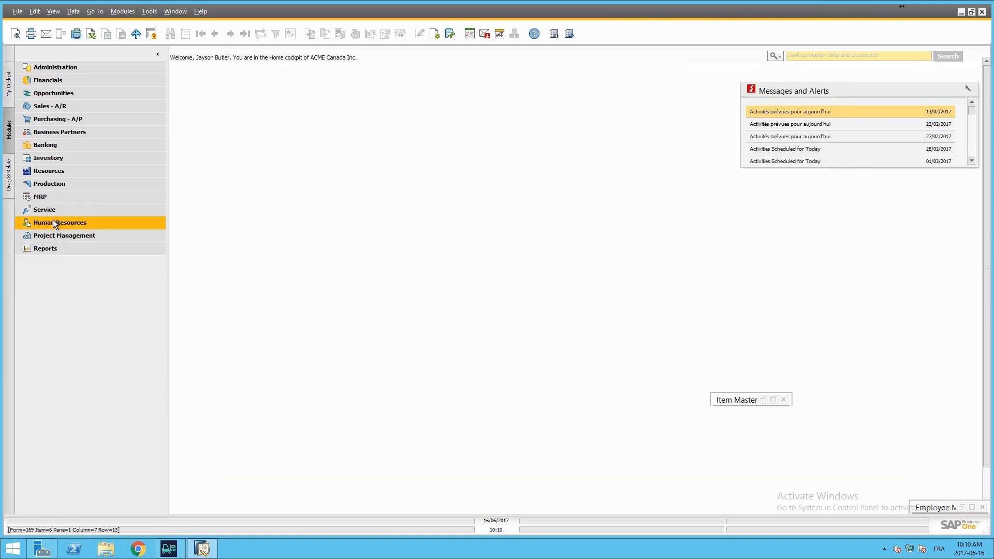
click(48, 67)
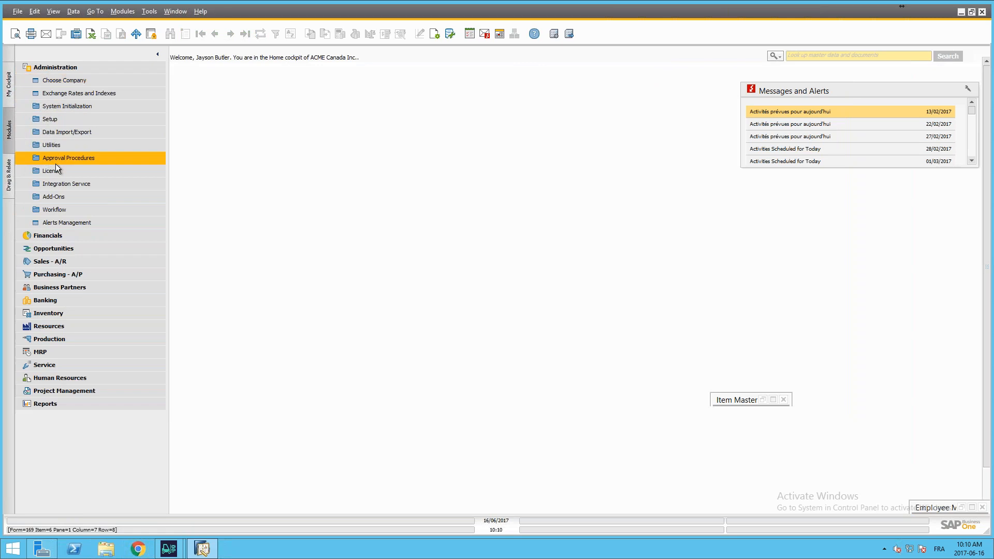
click(37, 198)
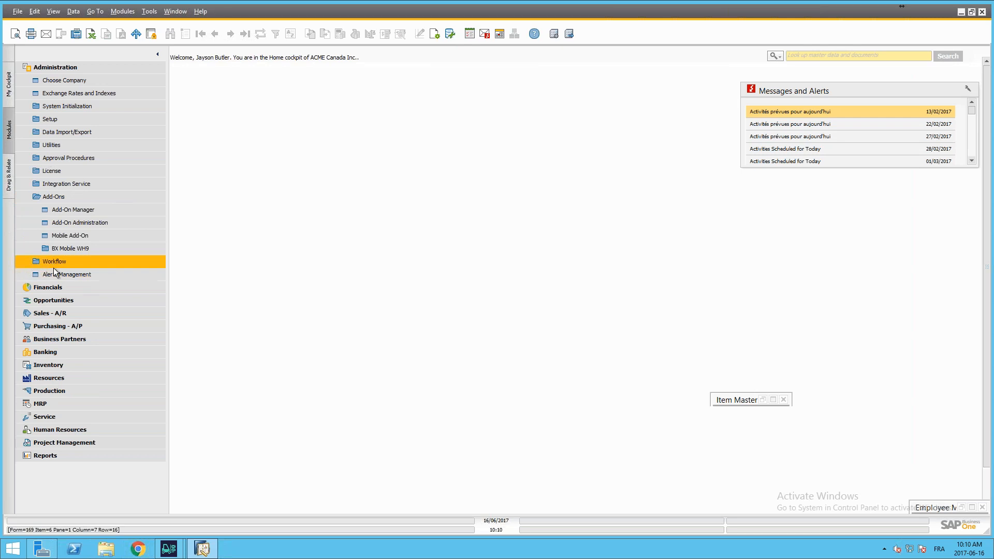
click(58, 248)
click(73, 262)
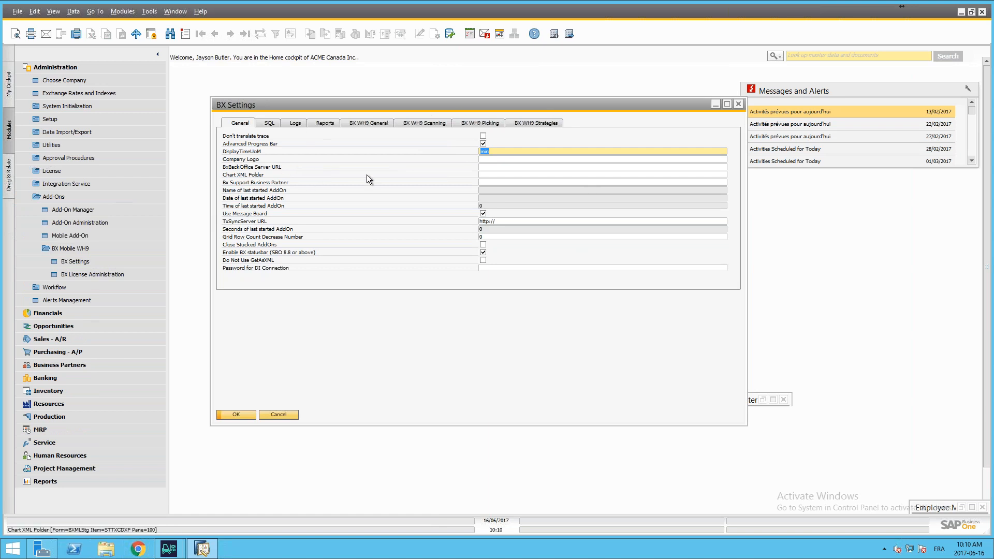
click(423, 122)
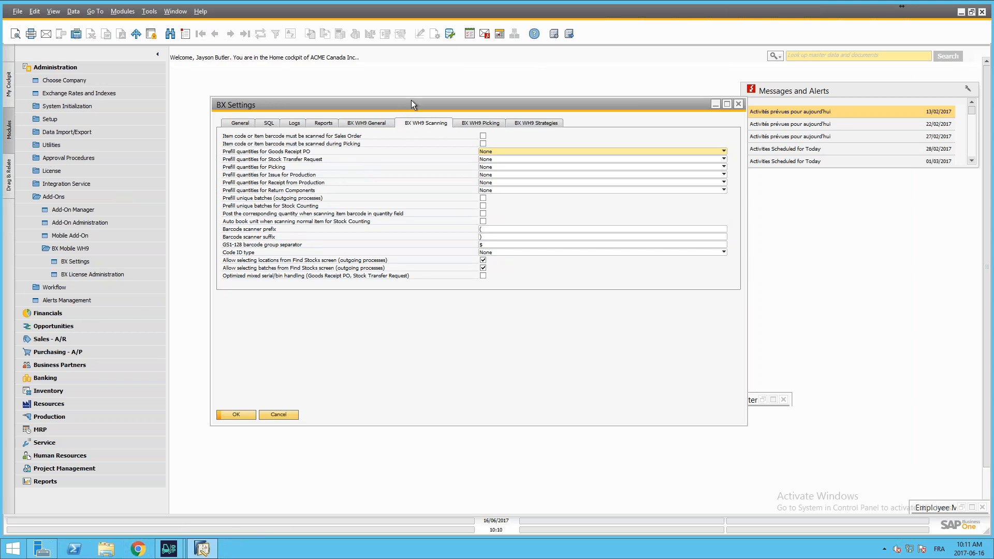
drag(411, 100, 421, 85)
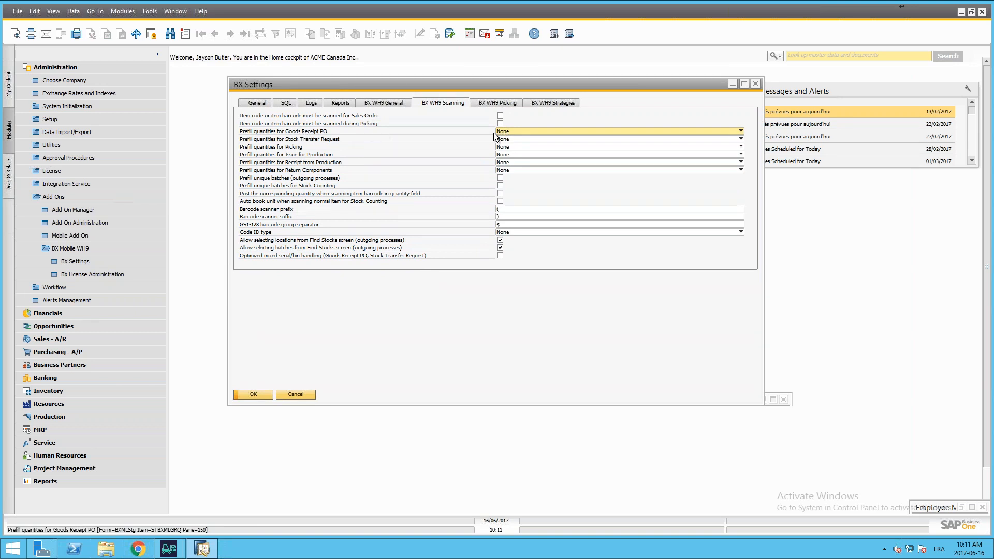
Step: Set the prefill quantities for Goods Receipt PO to Unit, then update and close the BX Settings
click(511, 131)
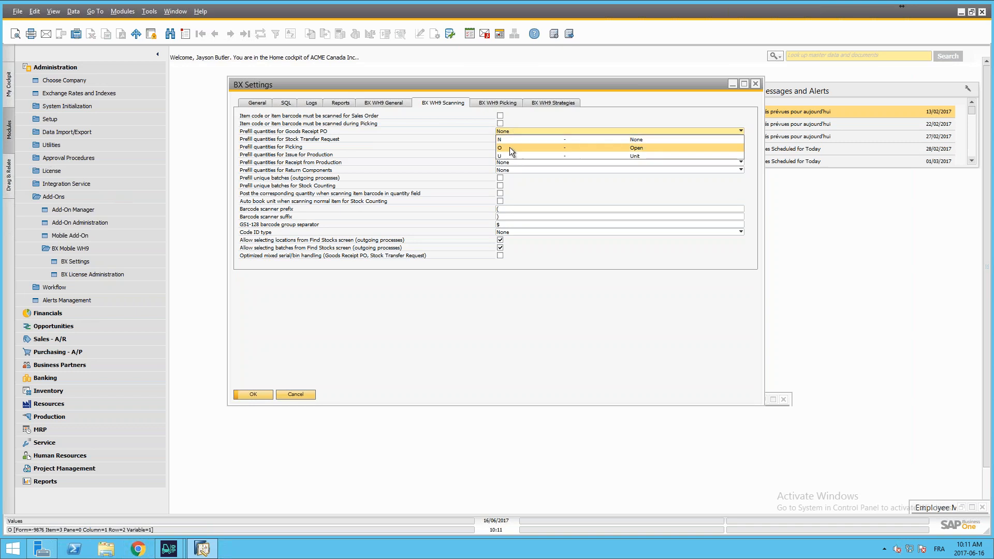
click(509, 147)
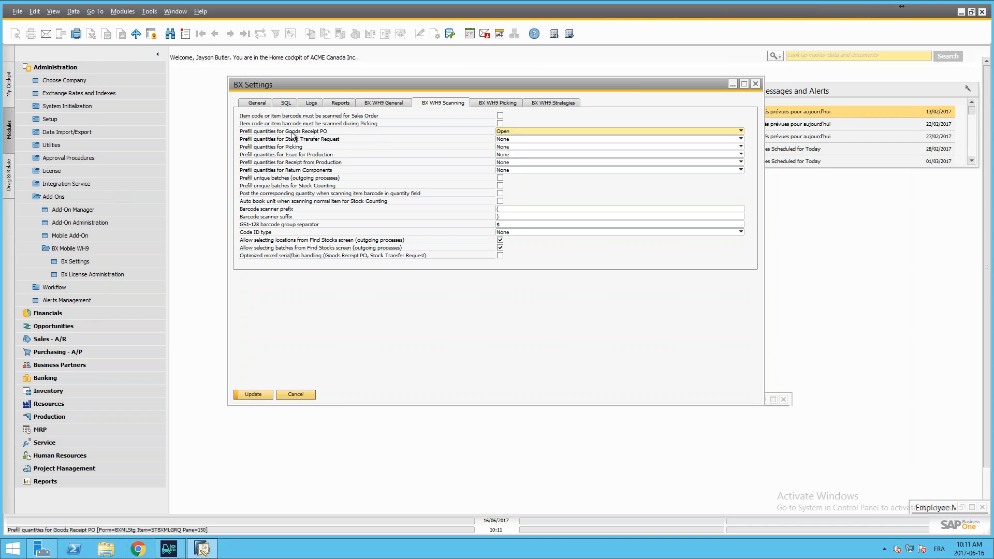
click(514, 129)
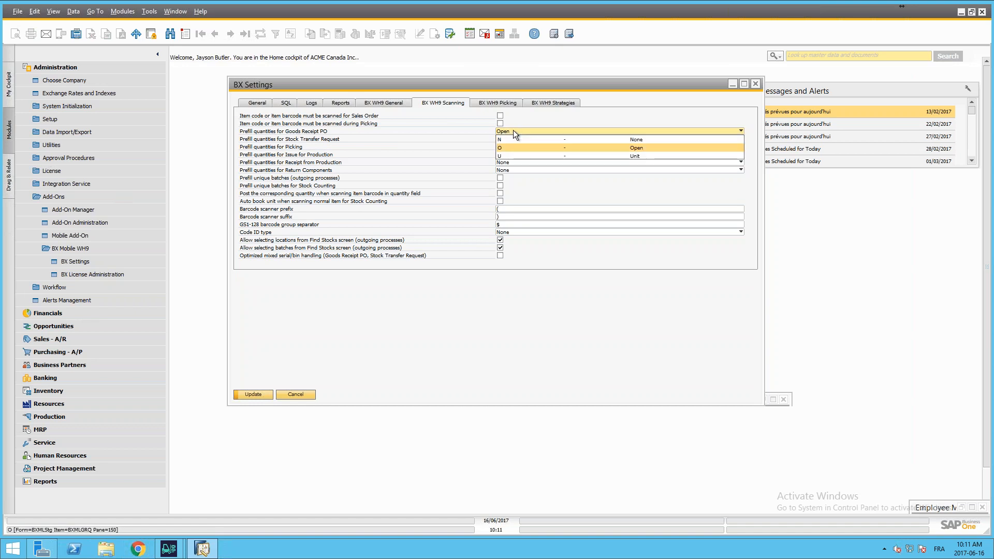
click(527, 154)
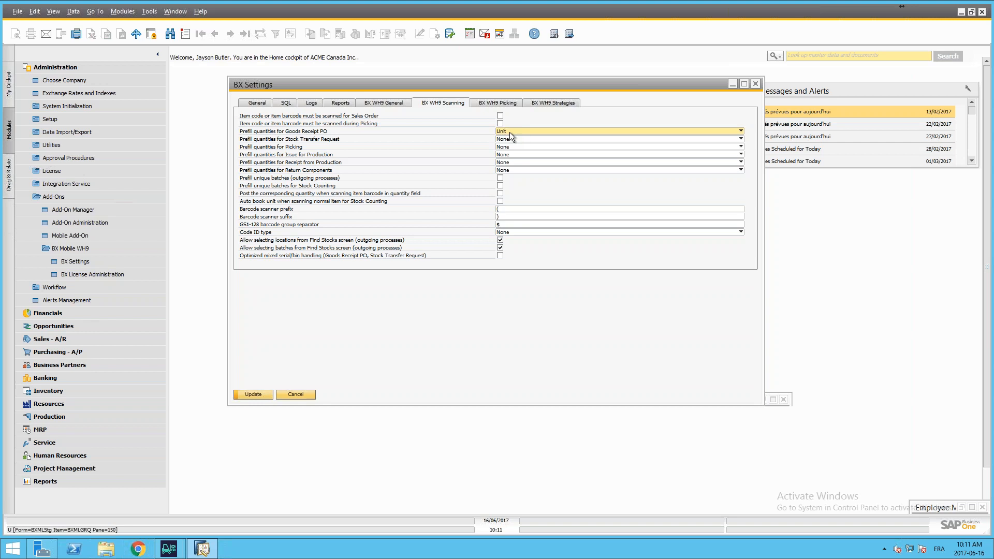
click(253, 394)
click(256, 395)
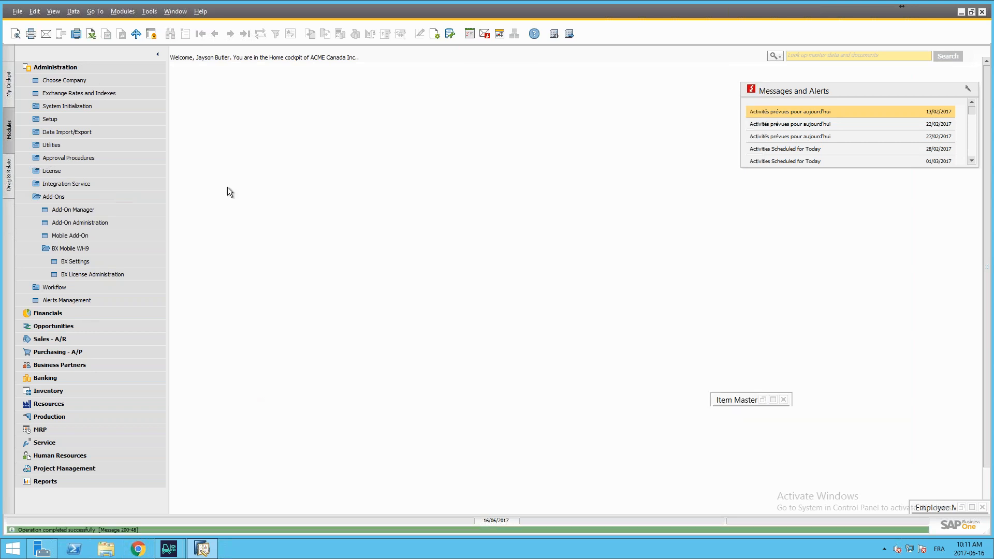
Step: Switch to the BX mobile client, log out of its open session and minimize SAP Business One
click(41, 197)
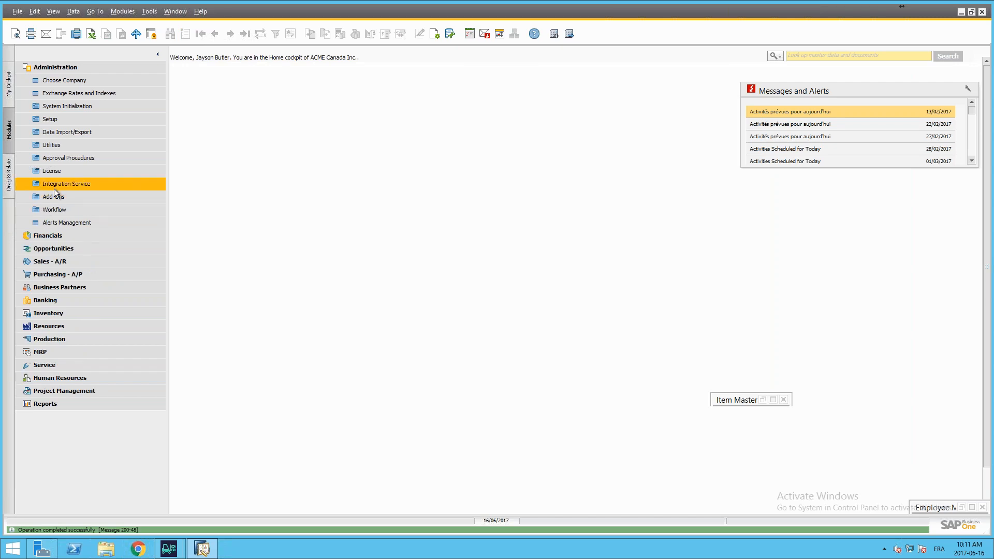
mouse_move(171, 553)
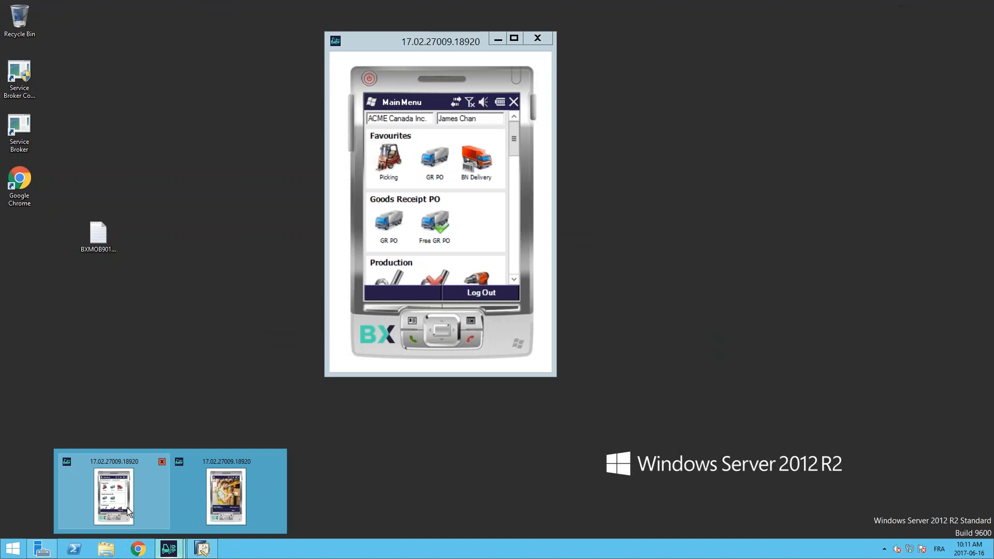
click(126, 507)
click(383, 232)
click(960, 11)
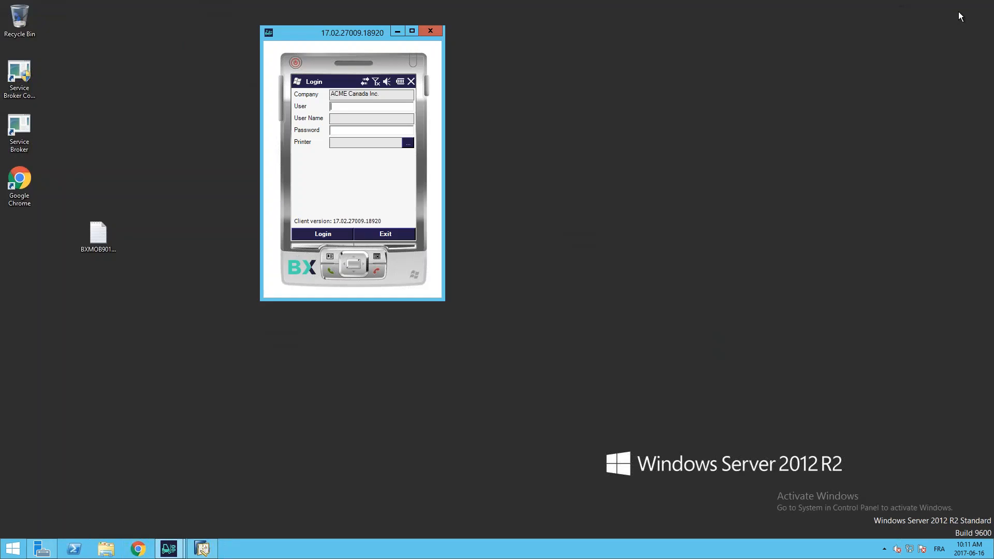
drag(303, 36, 759, 58)
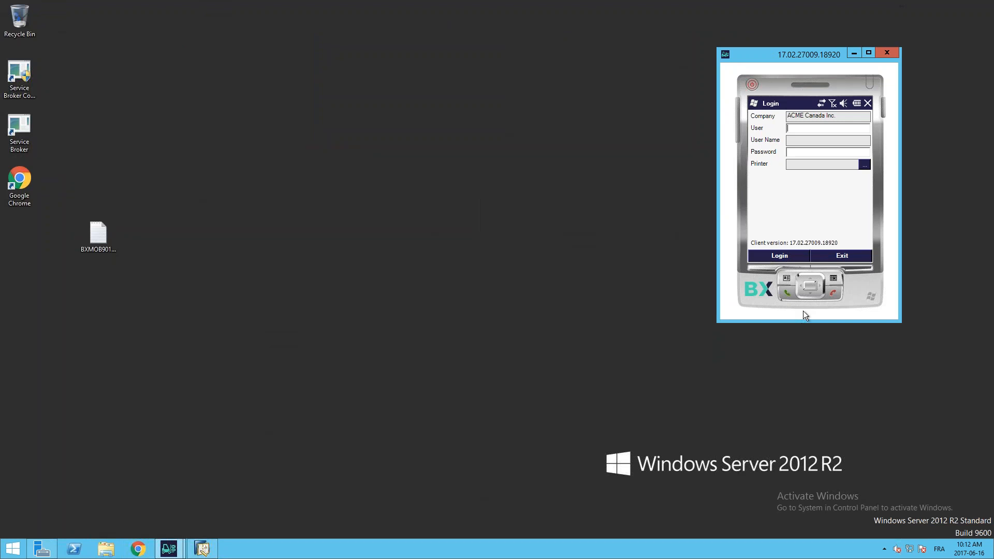
Step: Log in to the mobile client for ACME Canada Inc. with the employee's user number and mobile password
text(1)
click(778, 256)
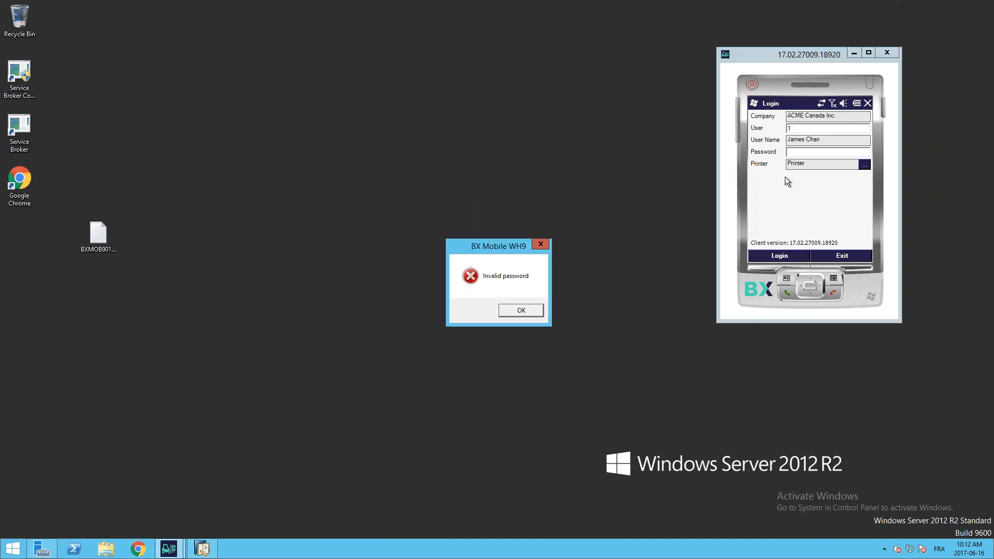
click(518, 309)
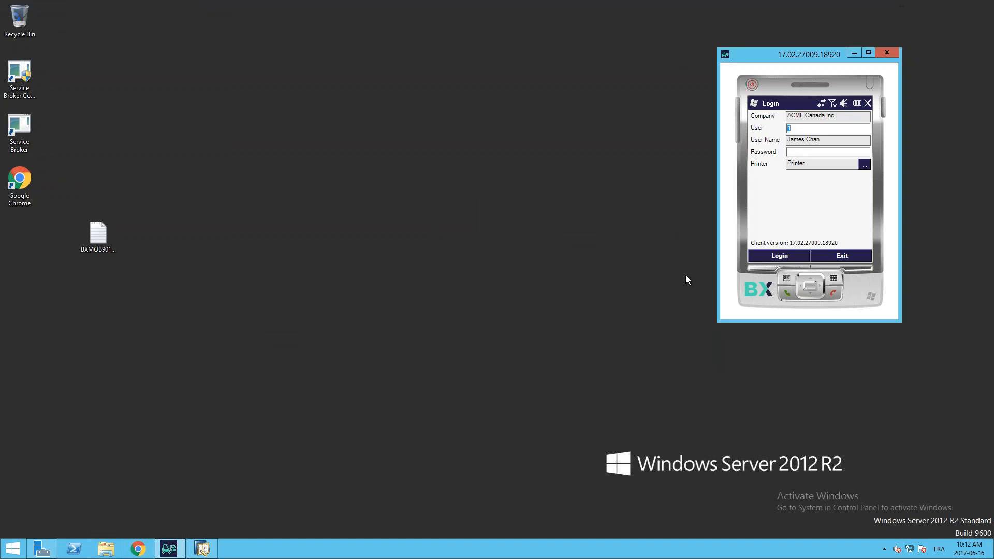
click(778, 257)
drag(811, 61, 582, 40)
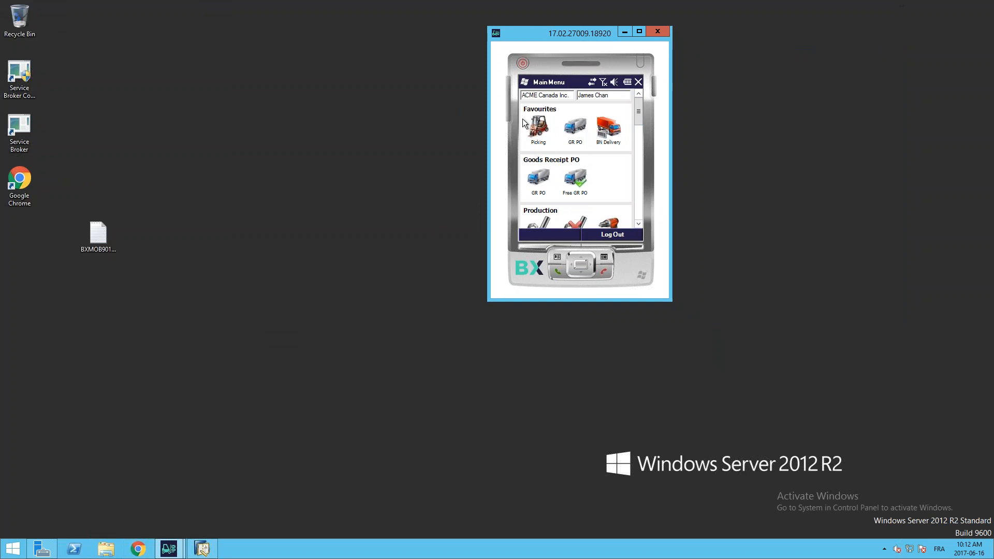
Step: Look through the mobile main menu's Favourites, Goods Receipt PO, Production and Deliveries functions
mouse_move(640, 118)
mouse_down()
mouse_move(639, 215)
mouse_move(644, 112)
mouse_up()
click(639, 224)
click(638, 223)
click(639, 224)
click(639, 224)
click(638, 224)
click(638, 224)
click(639, 224)
click(639, 224)
click(639, 224)
click(639, 223)
click(638, 224)
click(638, 224)
click(639, 224)
click(639, 224)
click(639, 224)
click(639, 223)
click(639, 223)
click(639, 224)
click(638, 224)
click(639, 224)
click(639, 224)
click(639, 224)
click(639, 223)
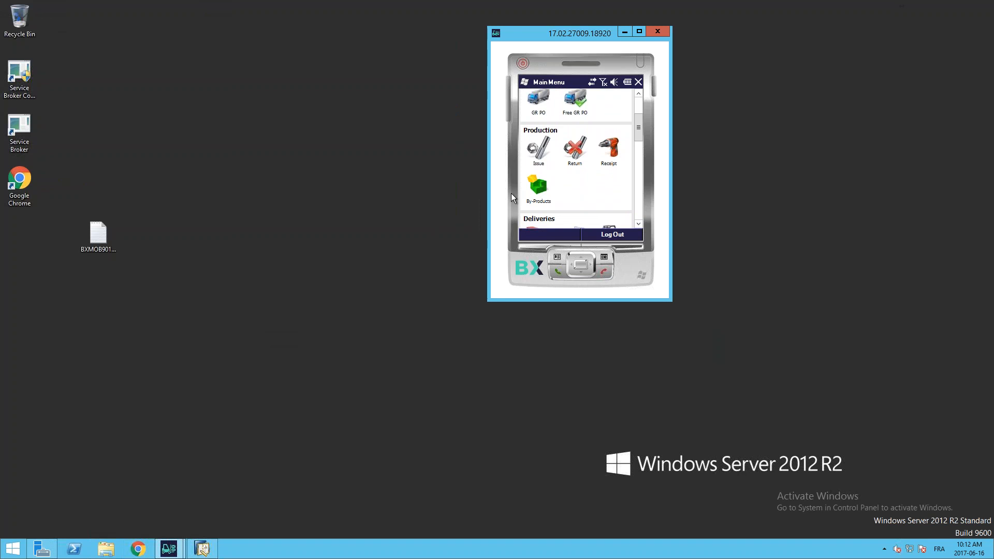
click(639, 224)
click(638, 224)
click(639, 224)
click(639, 224)
click(639, 224)
click(639, 223)
click(639, 224)
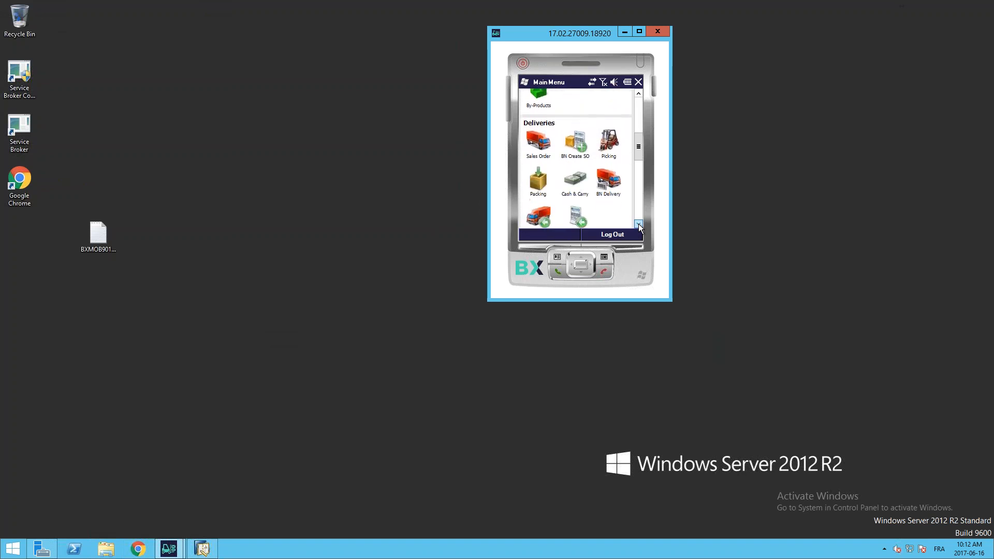
click(638, 224)
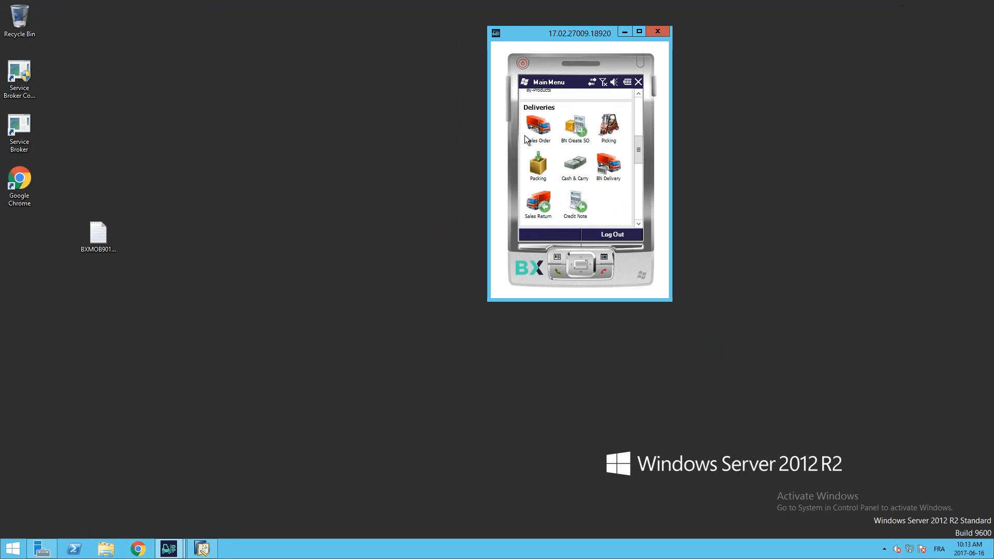
Step: Look through the main menu's Stock Transfers, Recommendations, Inventory Transactions and Other functions
click(639, 223)
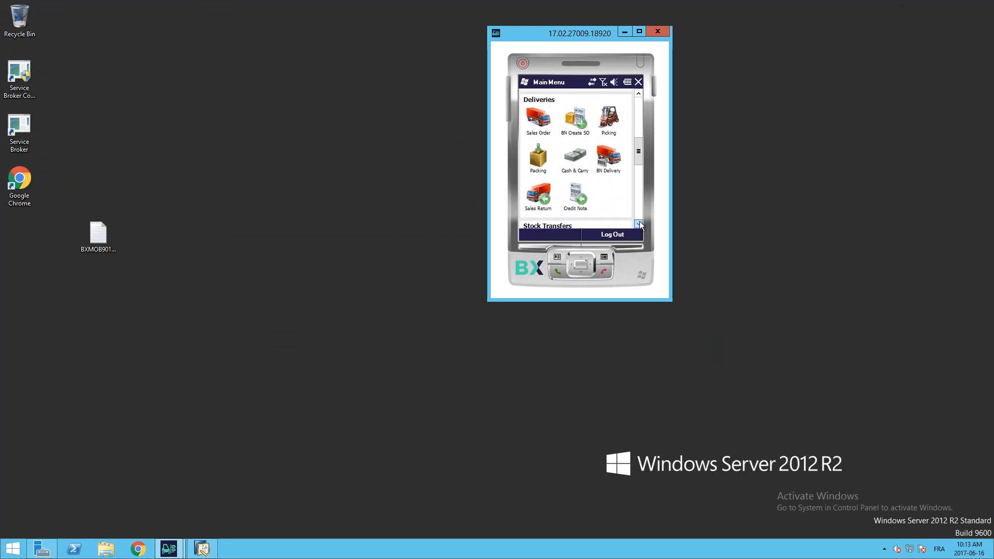
click(639, 223)
click(639, 222)
click(638, 223)
click(639, 223)
click(639, 222)
click(639, 222)
click(639, 223)
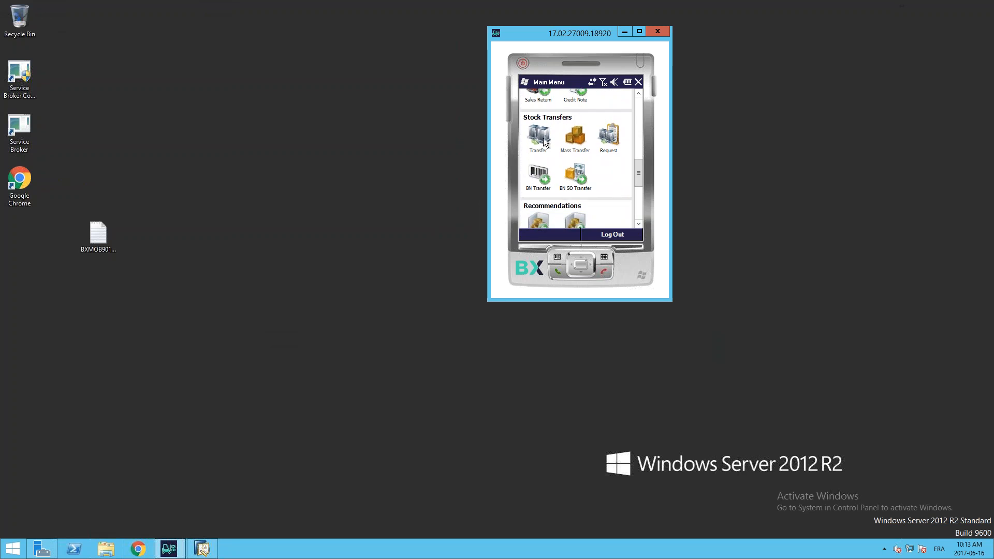
click(638, 222)
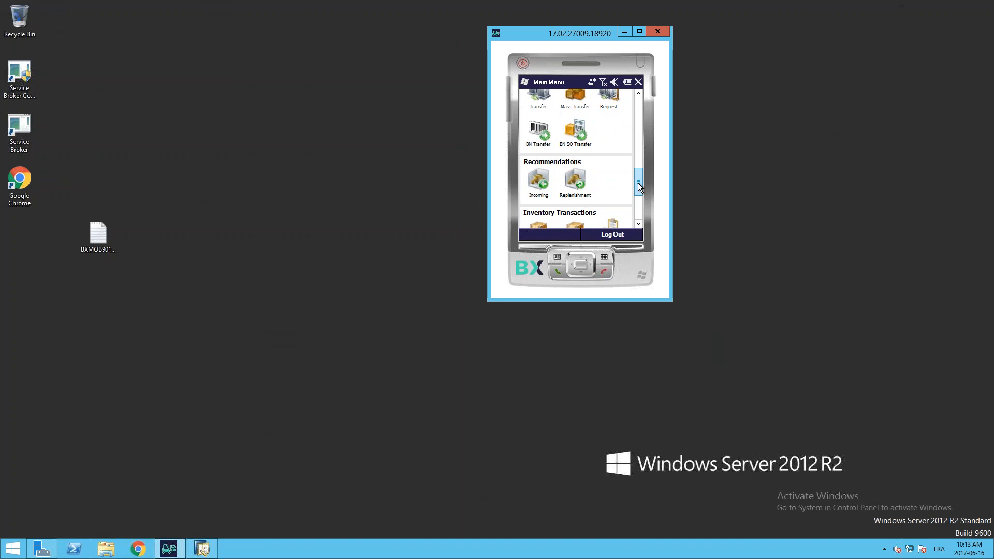
drag(638, 182, 638, 191)
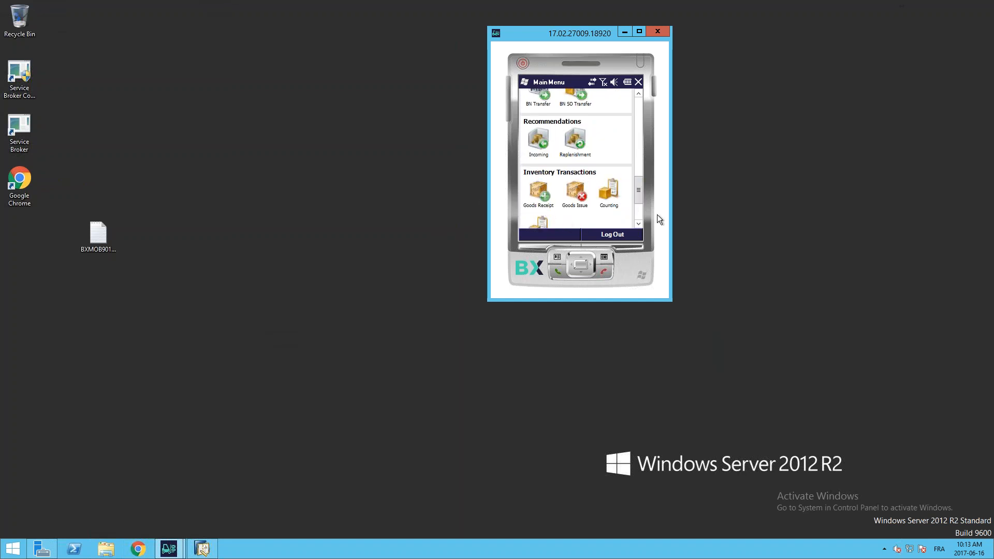
click(638, 224)
click(637, 224)
click(638, 225)
click(638, 225)
click(638, 225)
click(638, 224)
click(638, 224)
click(638, 224)
click(638, 224)
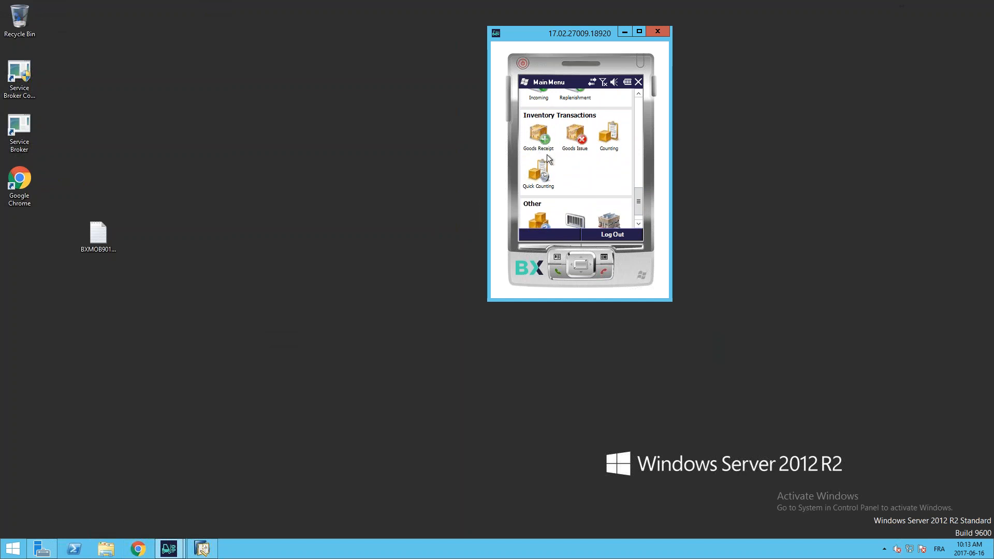
drag(638, 197, 638, 205)
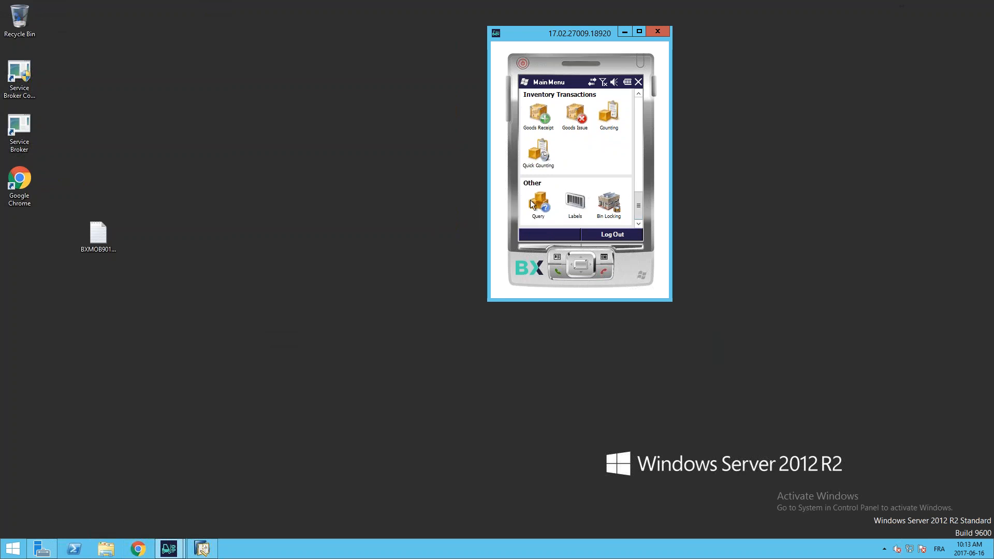
Step: Show the location label printing form of the Labels function and return to the main menu
click(576, 207)
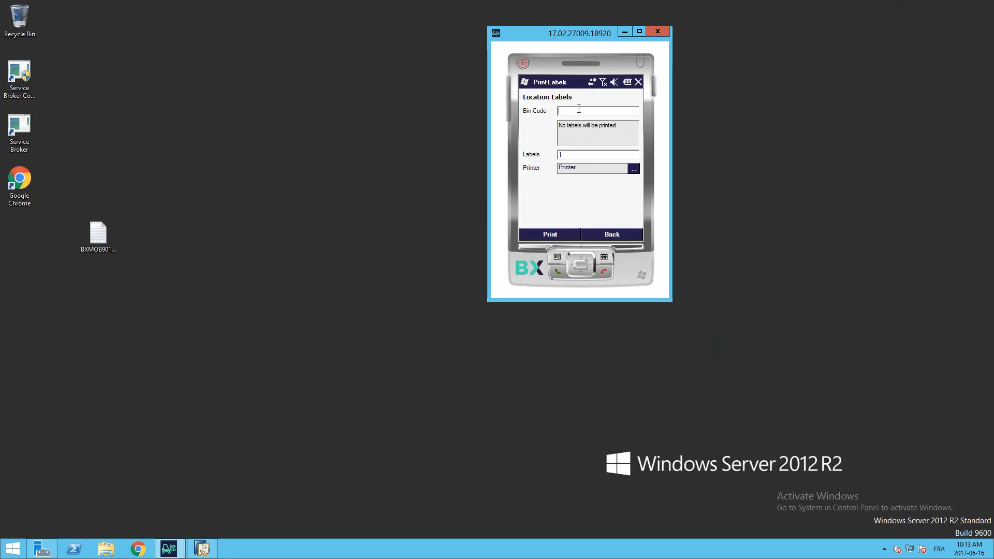
click(613, 235)
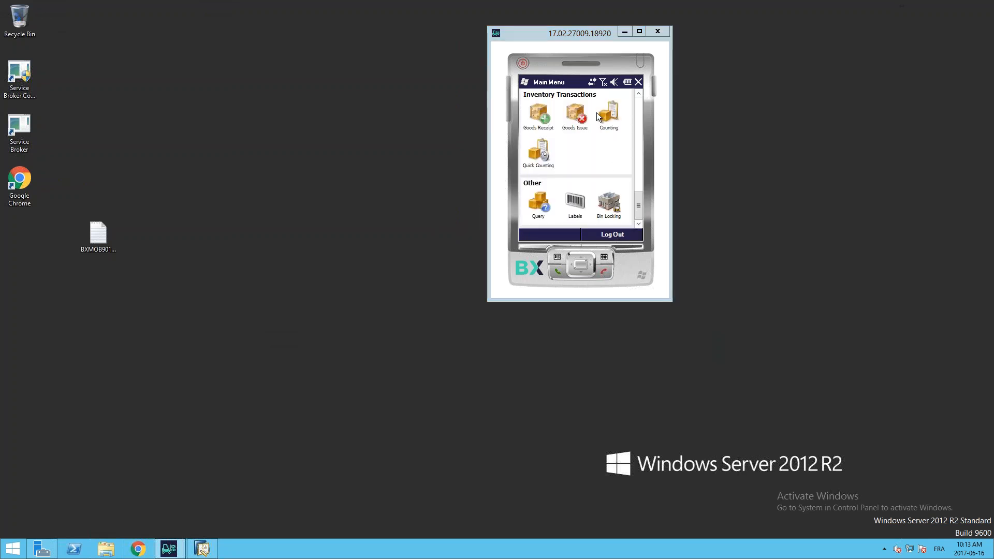
click(640, 115)
click(638, 110)
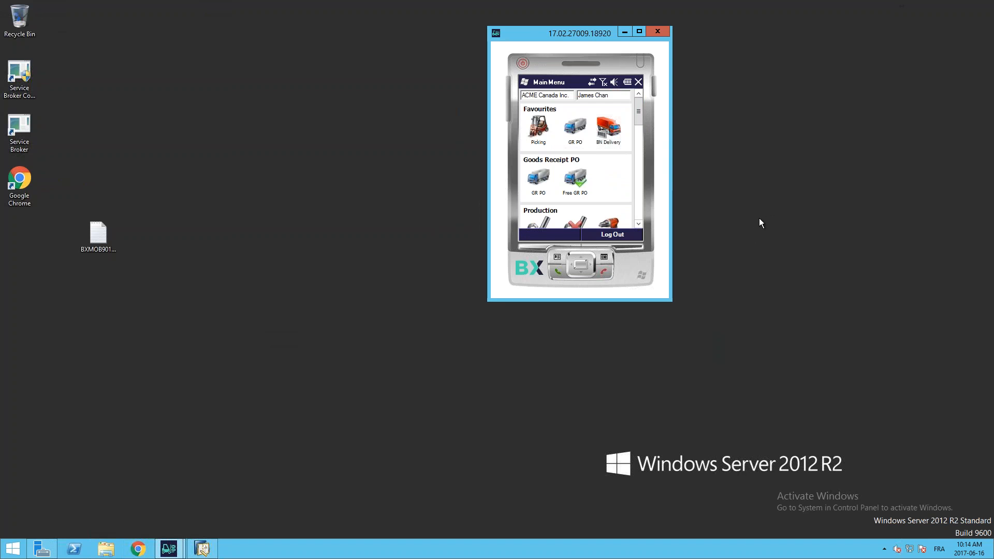
Step: Load the open pick lists in the Picking function and open pick list 9 for picking
click(538, 129)
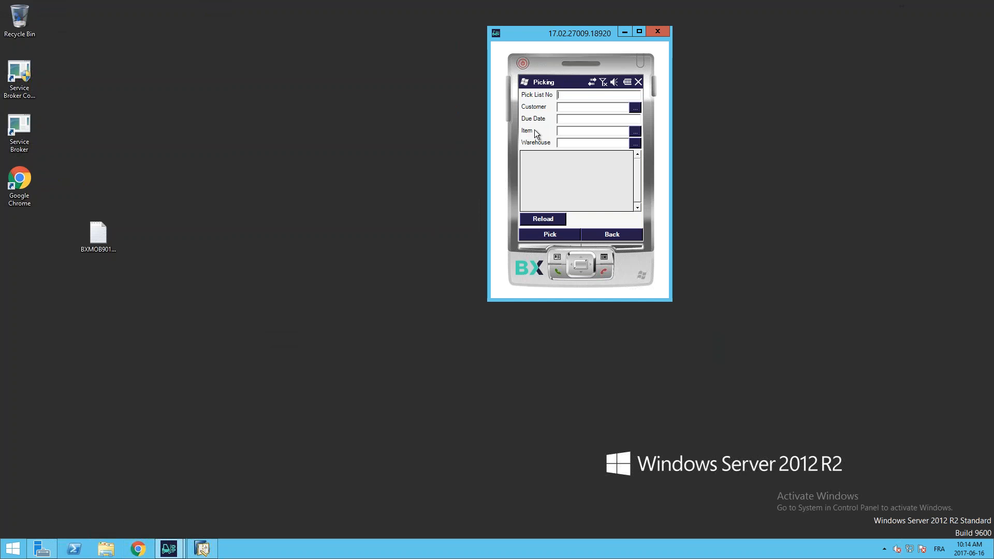
click(553, 219)
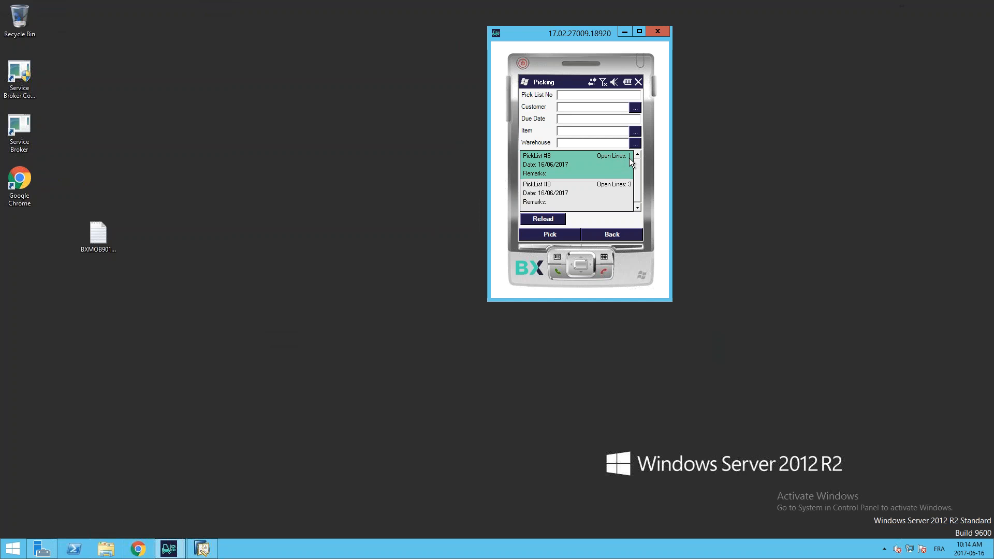
click(541, 197)
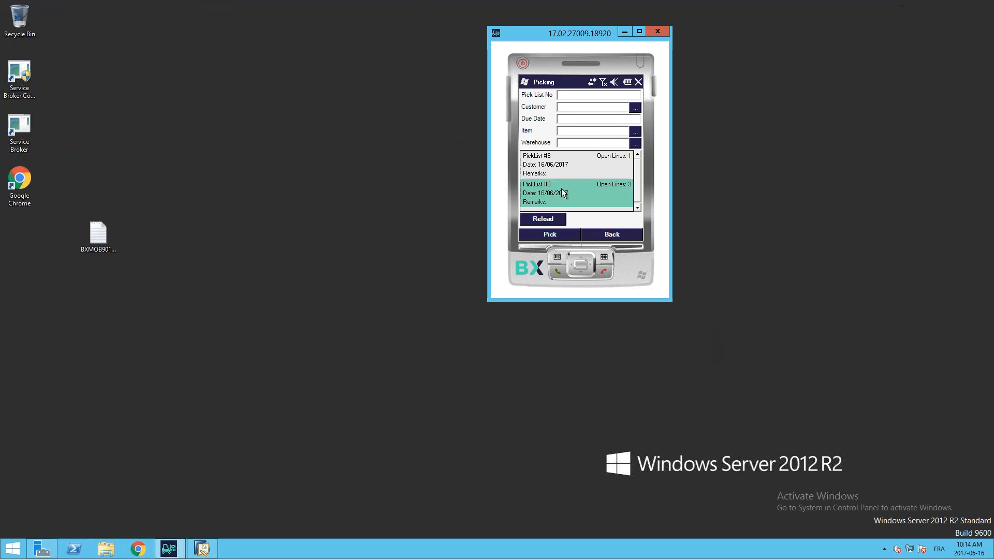
click(554, 235)
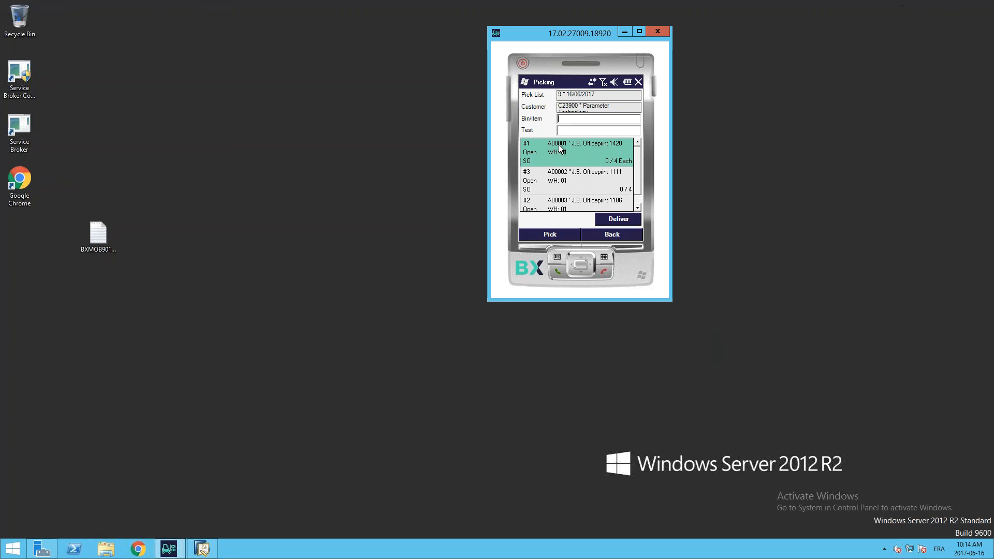
Step: Try to identify the pick location in pick list 9 with bins 05-A1-S1-L1 and 05-A1-S1-L2
text(1)
key(Return)
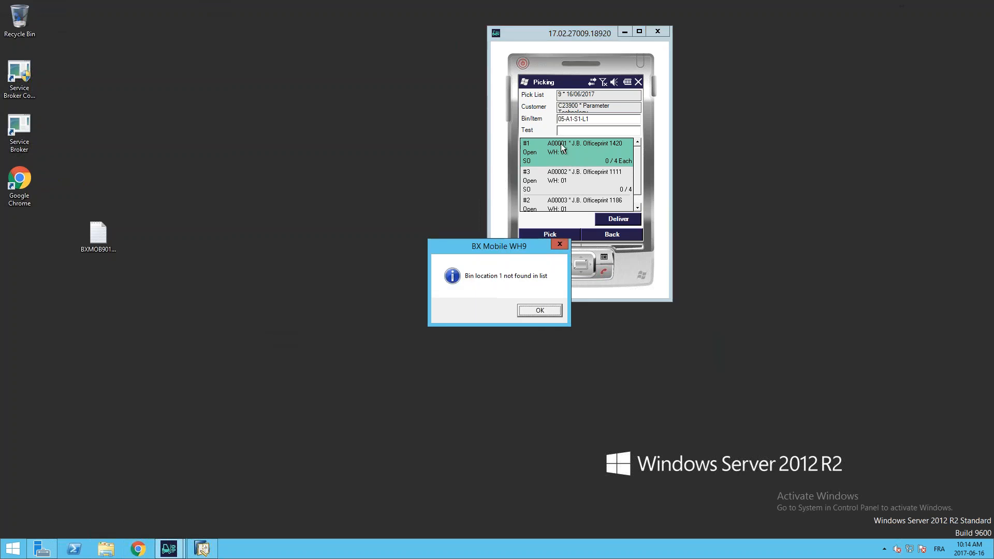
click(536, 310)
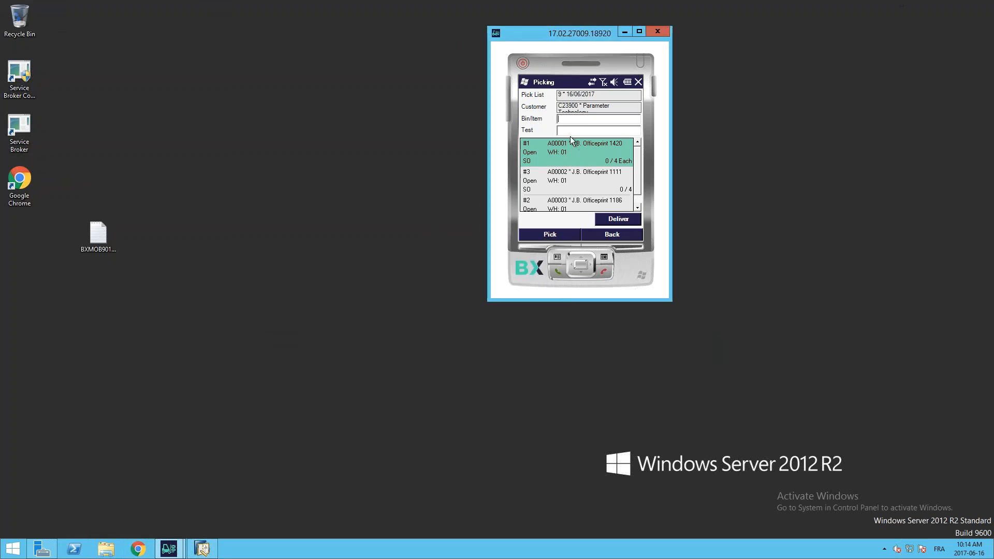
text(1)
key(Return)
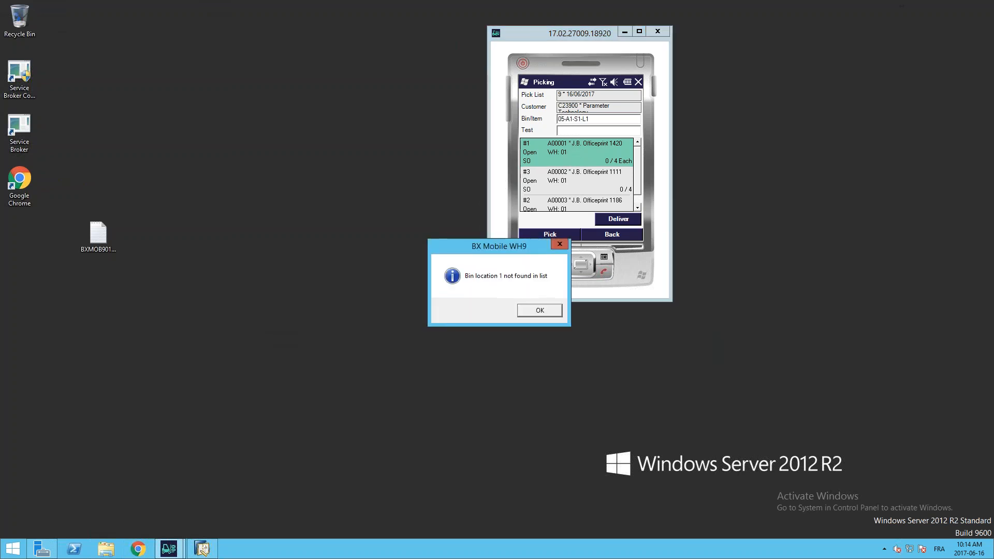
click(538, 311)
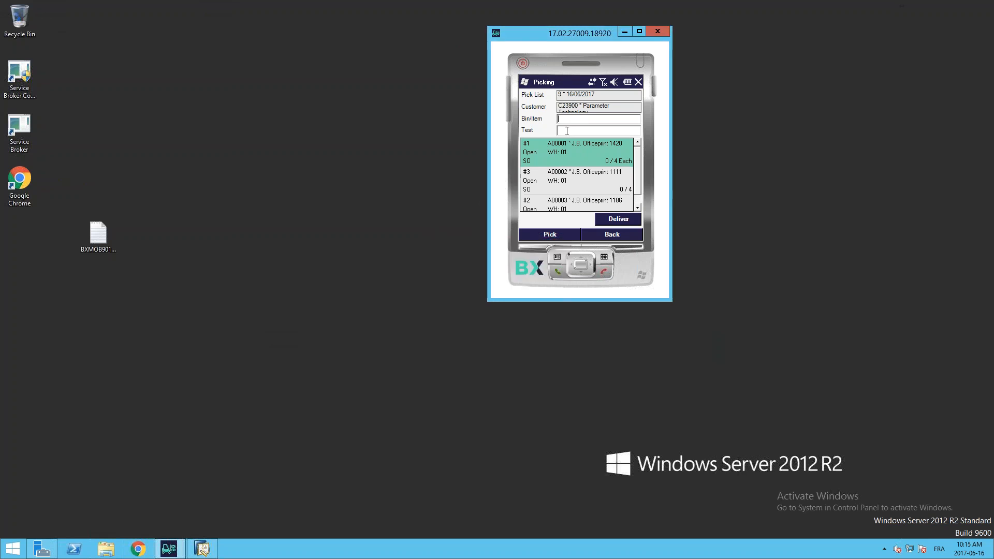
text(2)
key(Return)
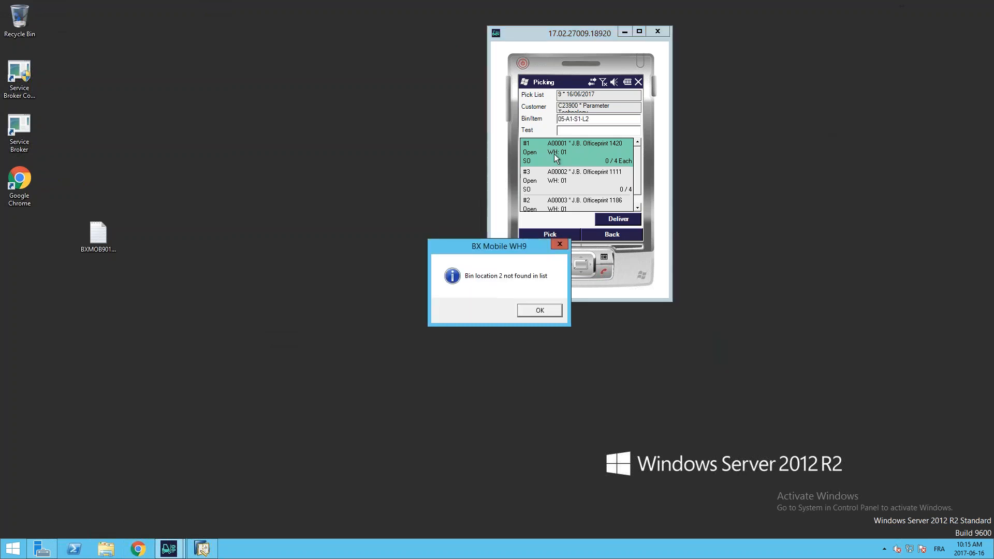
click(540, 309)
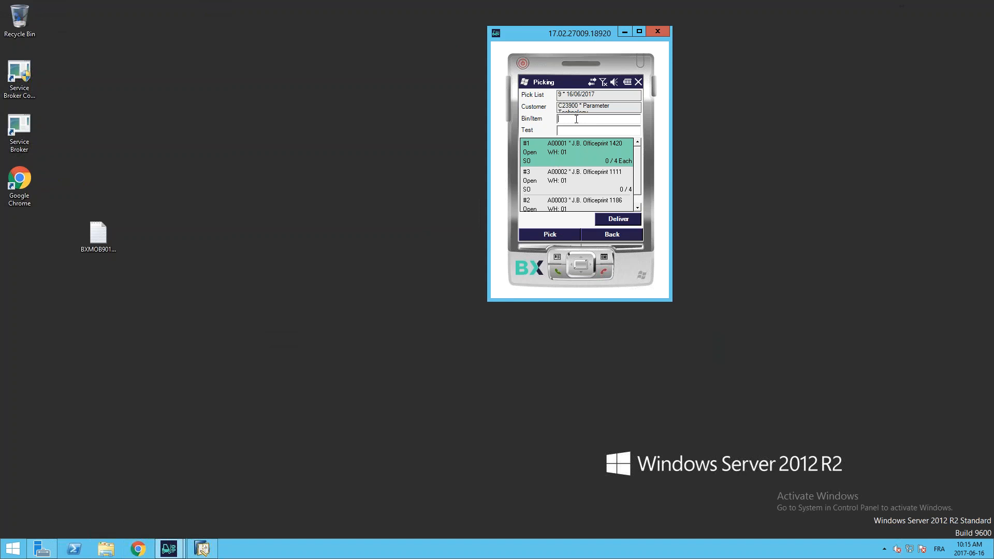
Step: Pick item A00001 from pick list 9 with a quantity of 4 Each and post it
text(a000021)
drag(574, 119, 581, 119)
text(1)
key(Return)
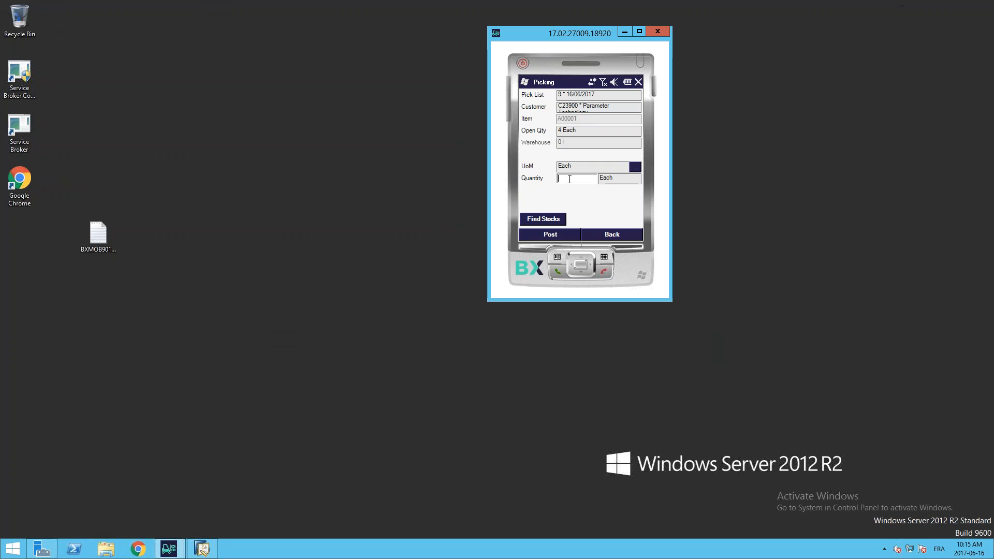
text(4)
key(Return)
click(566, 234)
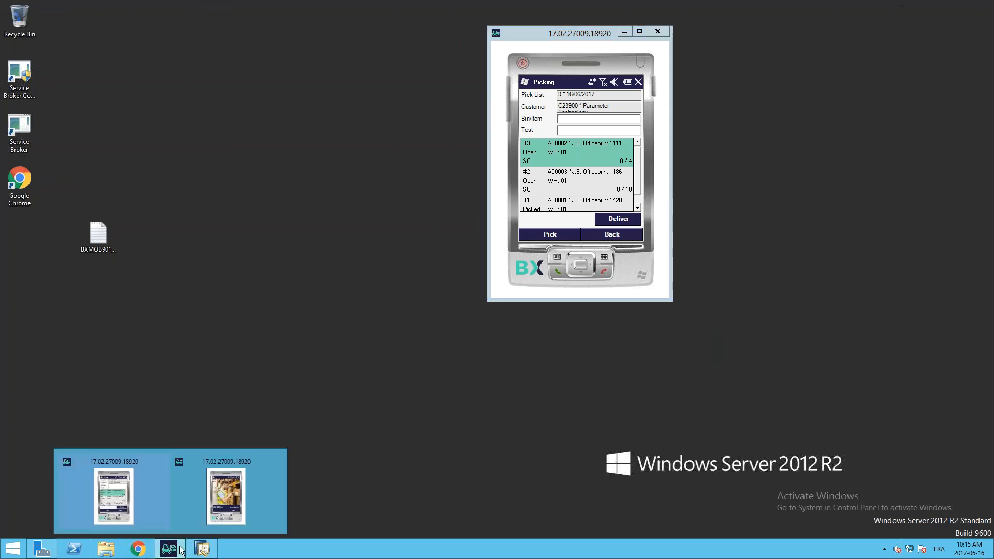
Step: Switch to the second mobile client window and log in with the employee's user number and password
click(224, 502)
text(6)
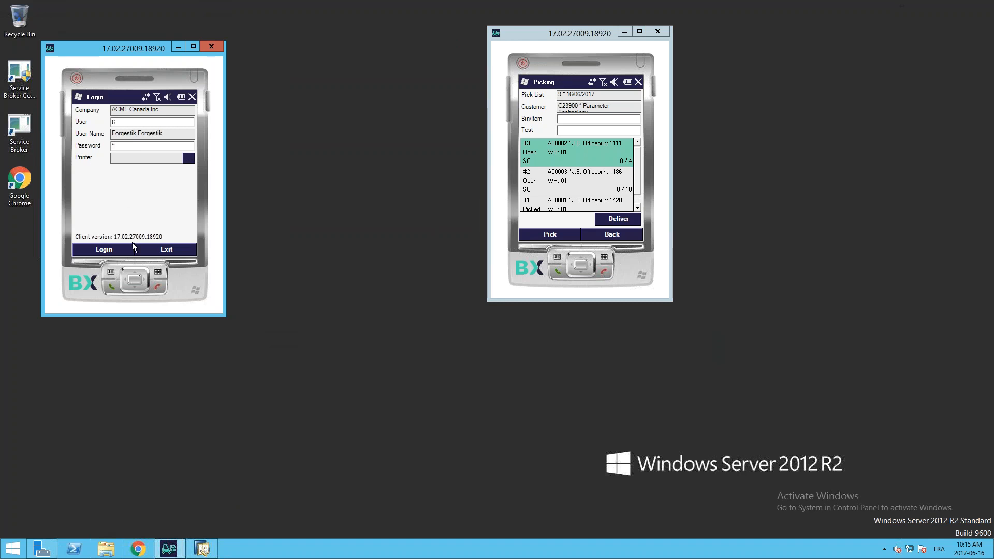
click(103, 249)
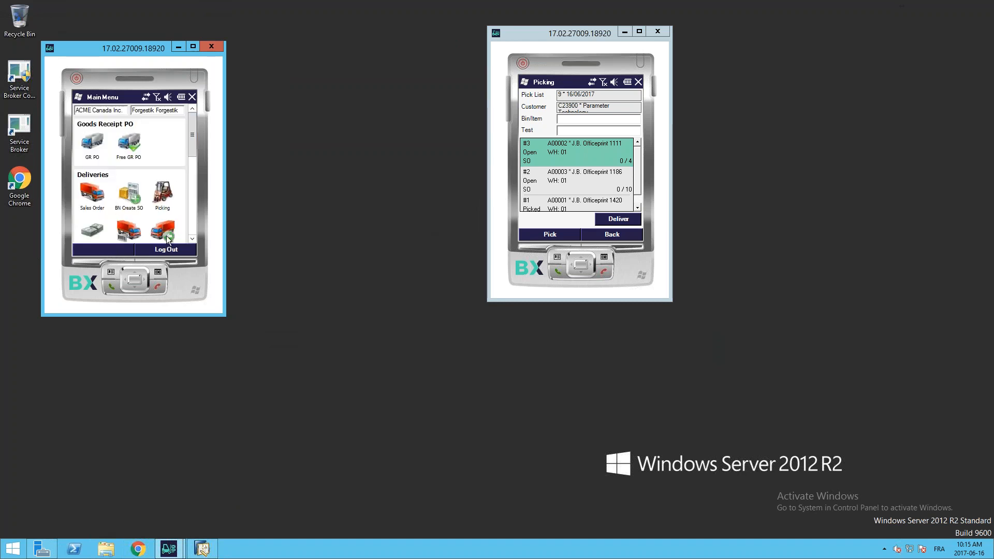
Step: Try to load the open pick lists in the second client's Picking function, then return to its main menu
drag(191, 145, 210, 140)
click(158, 195)
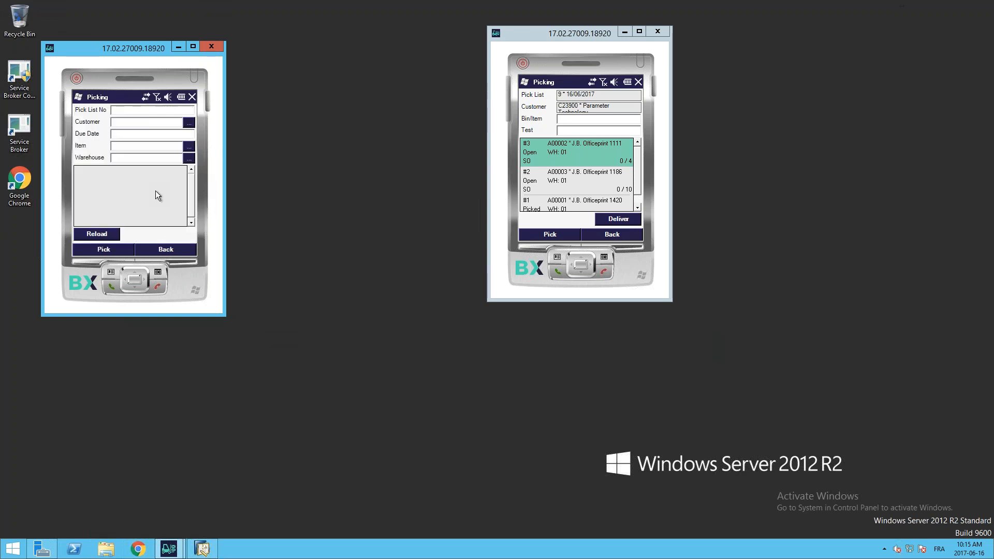
click(101, 234)
click(530, 311)
click(161, 250)
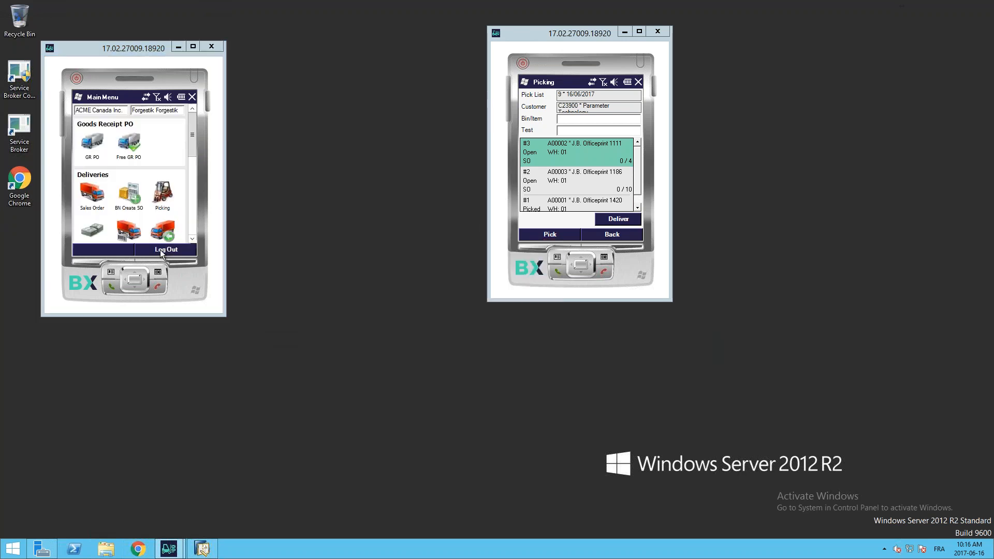
Step: Log out of the second client and log back in as the other employee with the user number and password
click(161, 251)
click(122, 147)
click(129, 252)
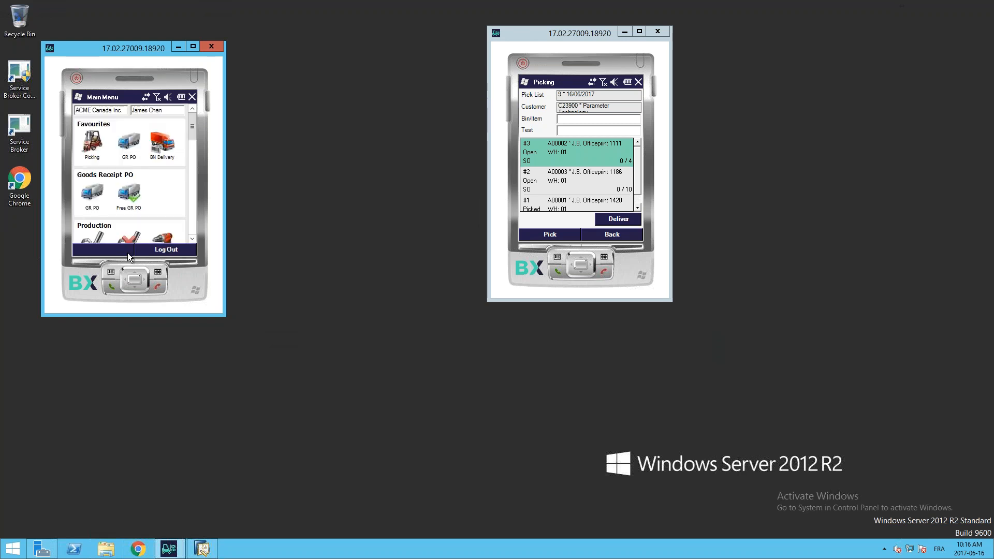
Step: Load the open pick lists in the second client's Picking function and open pick list 9
scroll(169, 201, down, 1)
scroll(169, 207, up, 1)
click(101, 151)
click(107, 236)
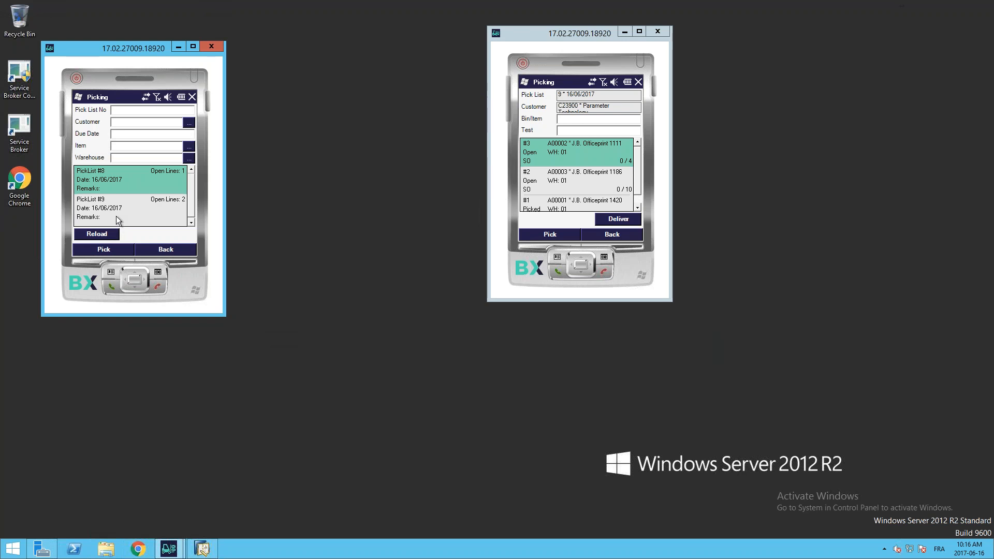
click(127, 212)
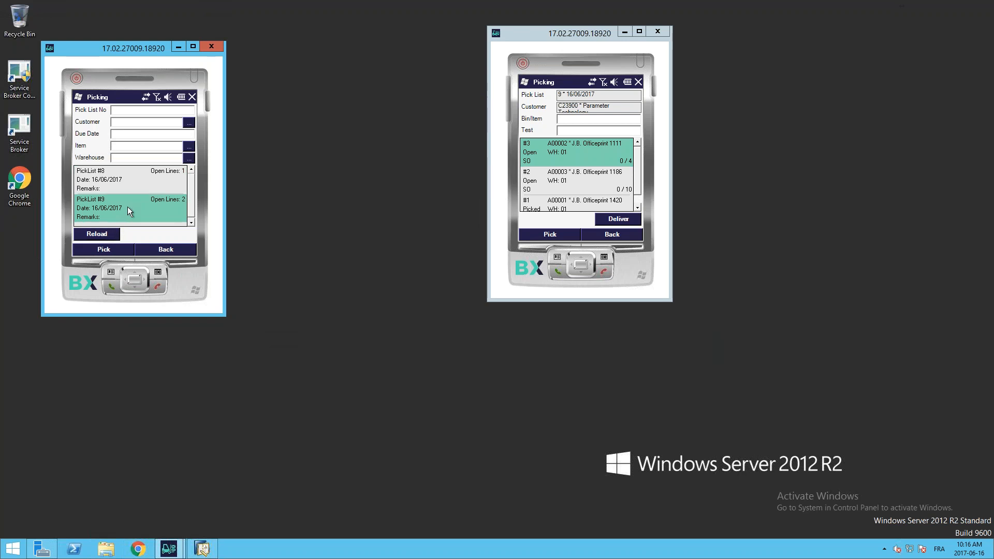
click(103, 249)
Step: Open pick list 9 in the first mobile client and post the picking of item A00002 with a quantity of 4
click(191, 193)
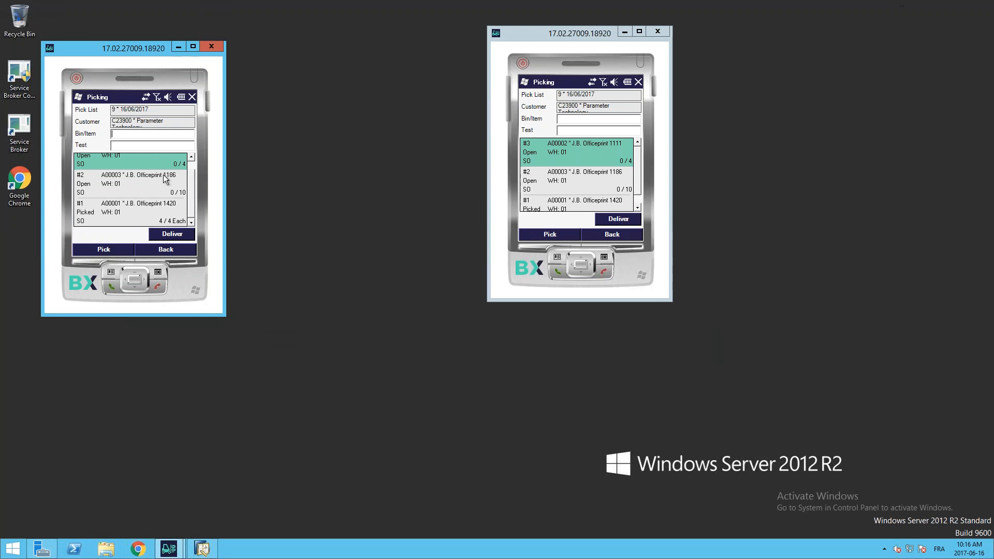
drag(193, 188, 193, 174)
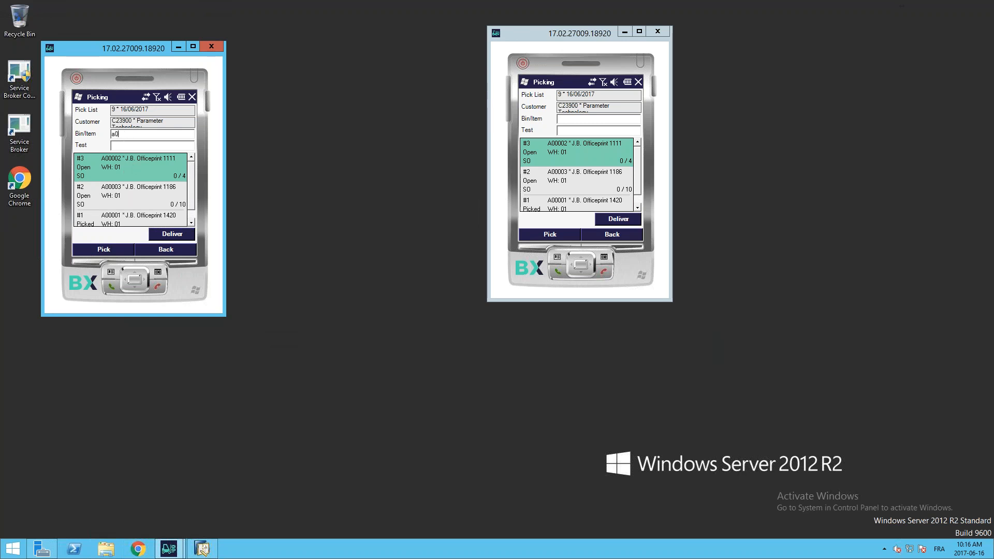
text(2)
key(Return)
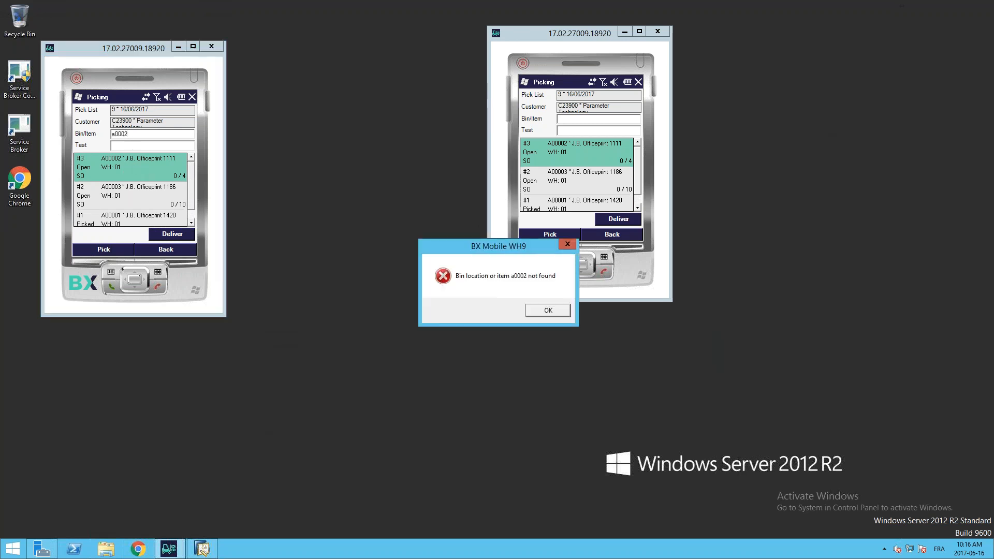
key(Return)
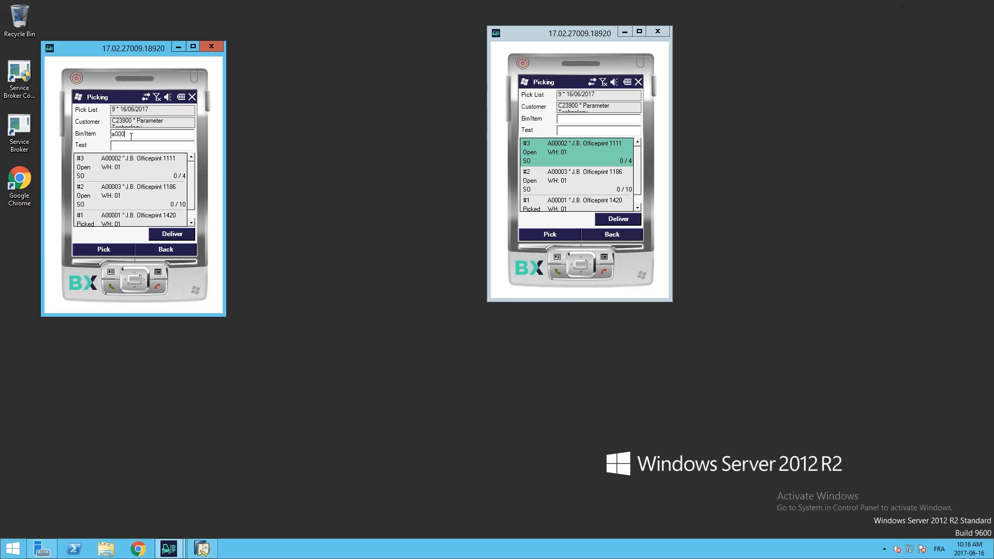
key(Return)
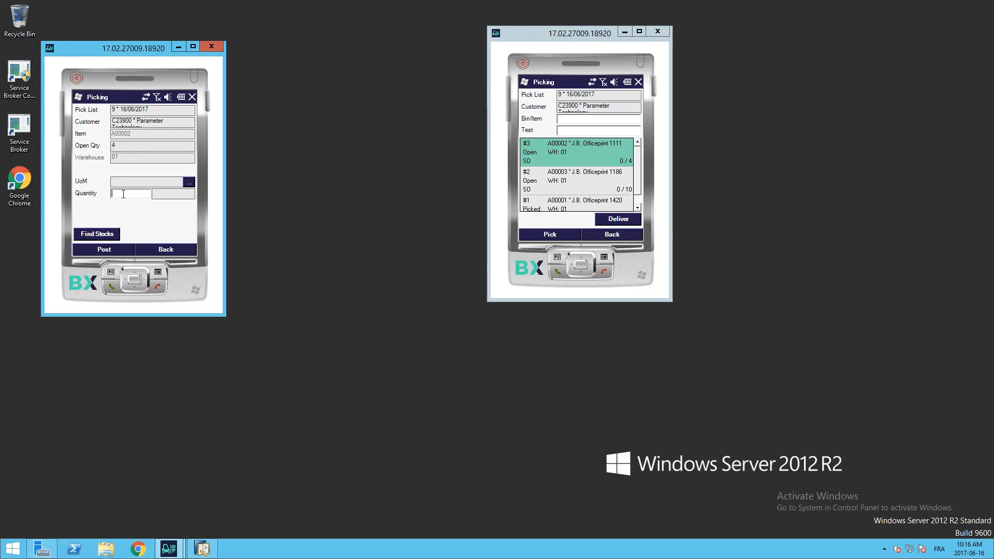
click(111, 250)
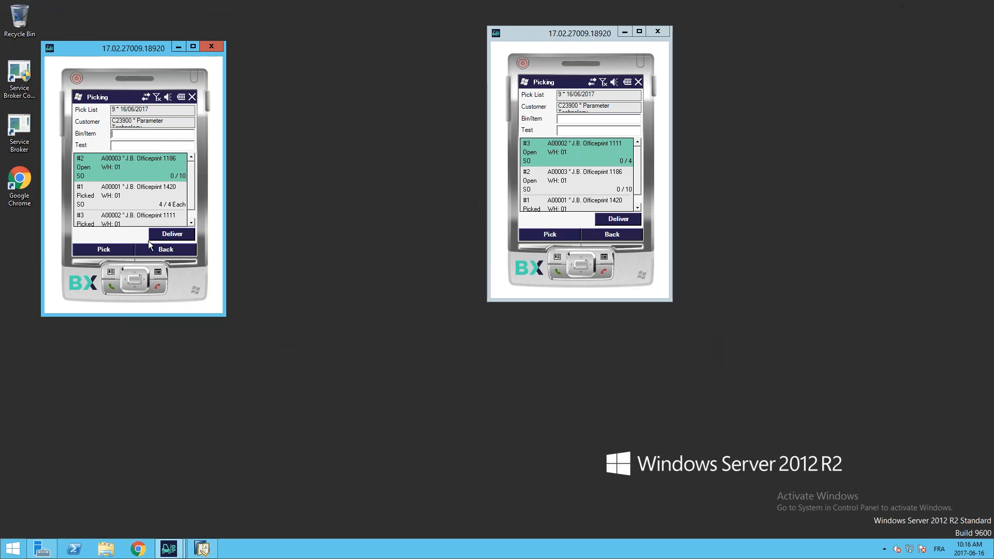
Step: Check the picked lines of pick list 9 in the first client and create the delivery for them
drag(192, 177, 196, 193)
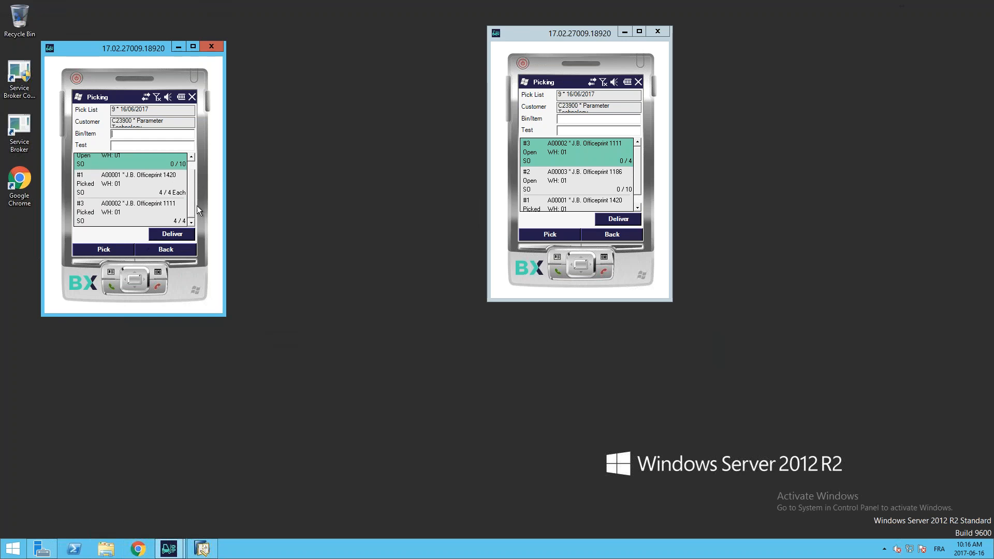
click(178, 236)
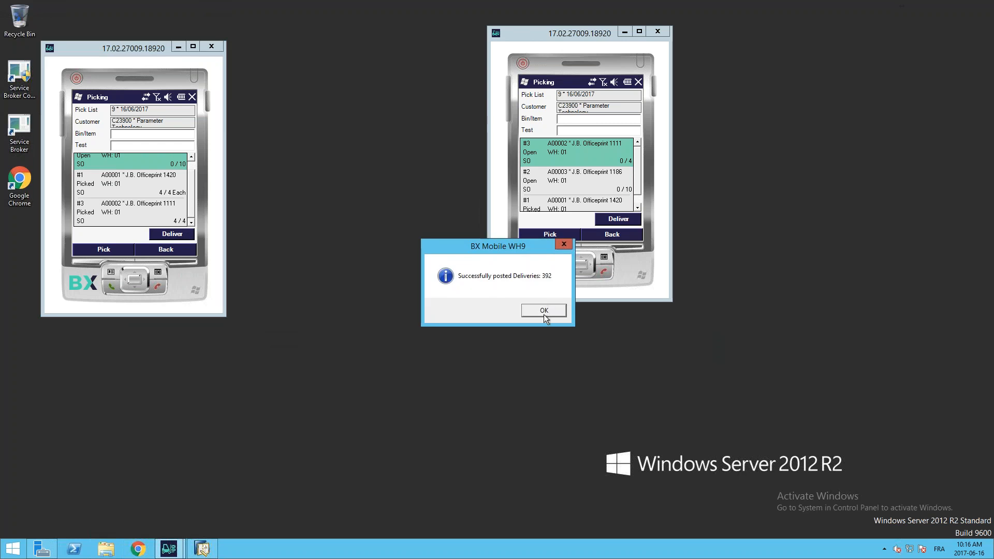
click(542, 311)
Step: Switch to SAP Business One and display the most recent delivery in Sales - A/R
click(202, 549)
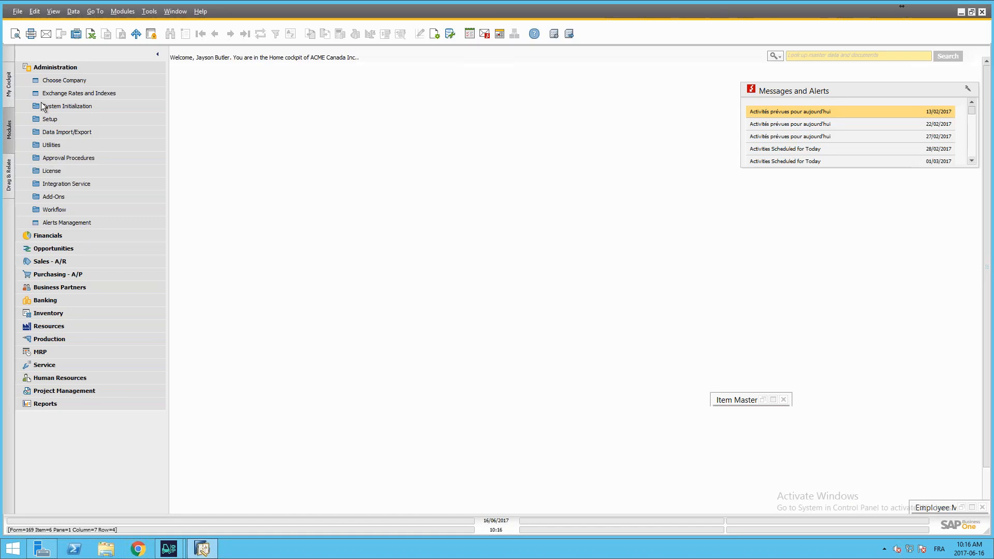
click(59, 71)
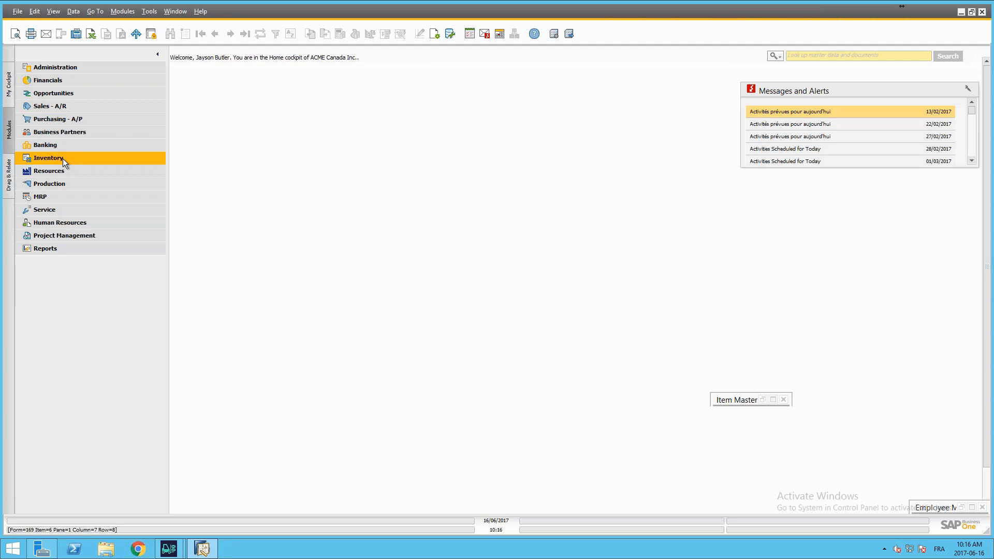
click(51, 108)
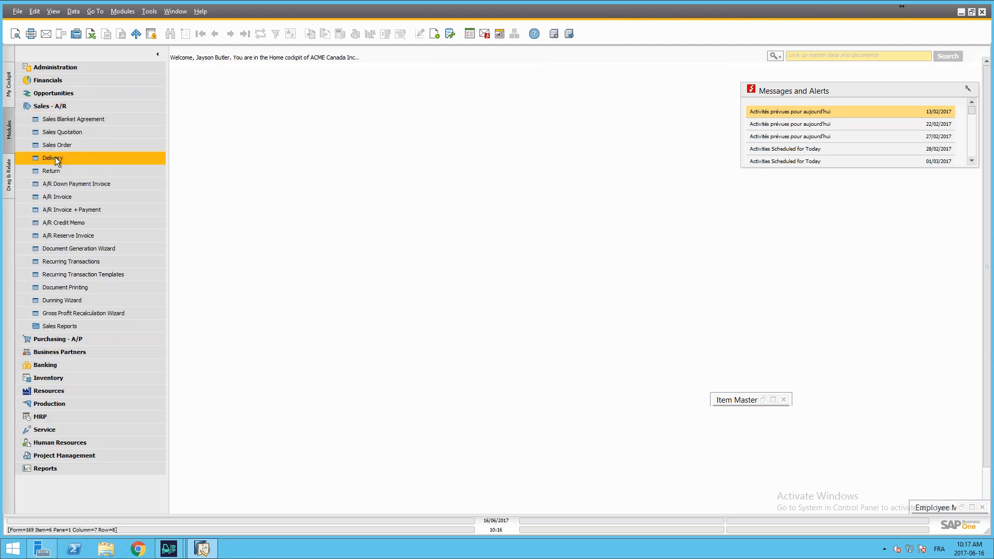
click(244, 35)
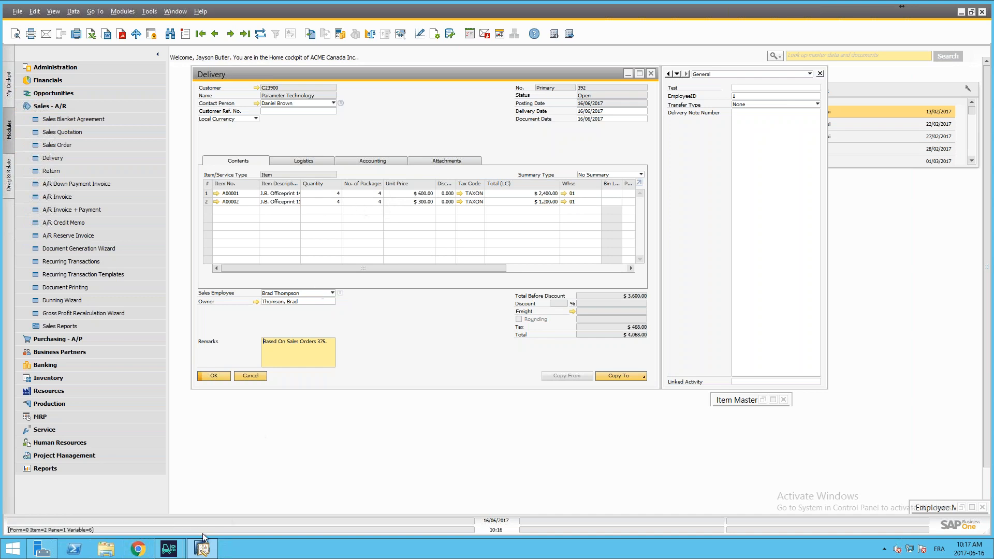
Step: Bring both mobile clients back up and try to create a delivery for pick list 9 from the second client
mouse_move(169, 548)
click(237, 507)
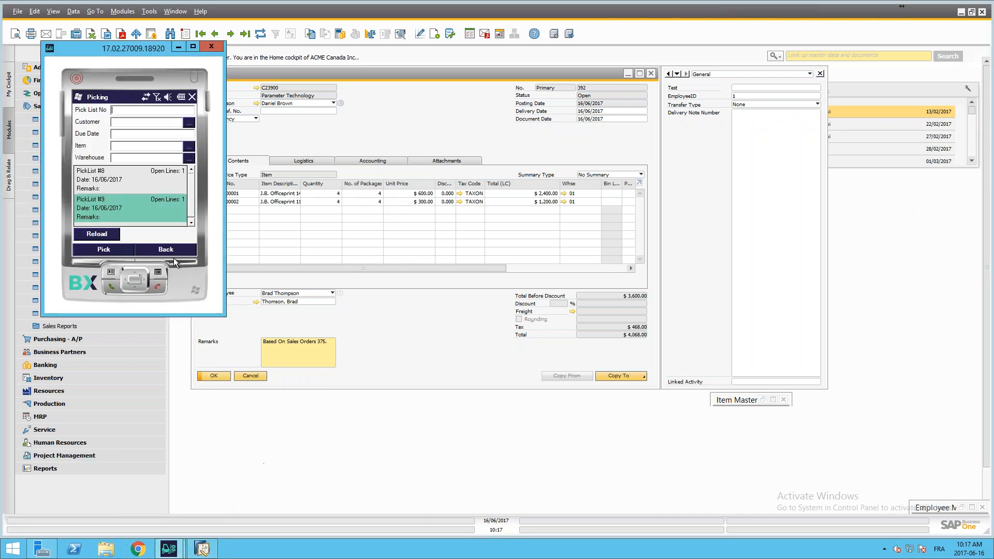
mouse_move(170, 548)
click(107, 505)
click(600, 219)
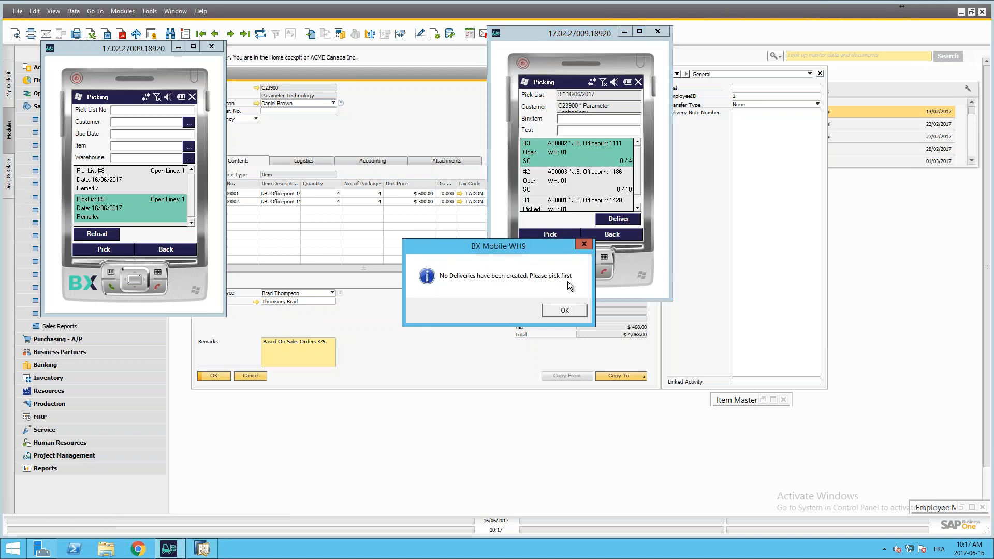
click(581, 246)
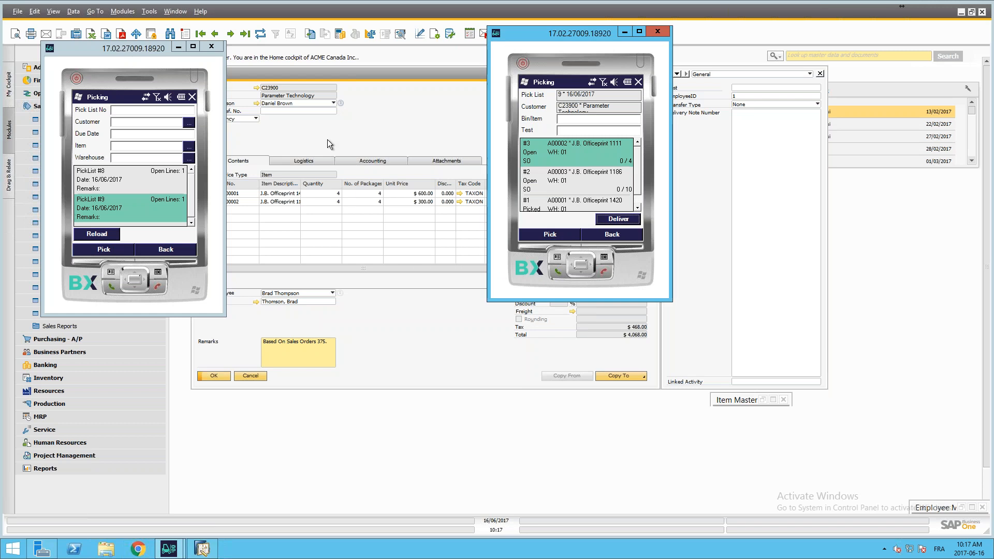
Step: Close both mobile clients, start a new BX Mobile WH9 client and minimize SAP Business One
click(658, 32)
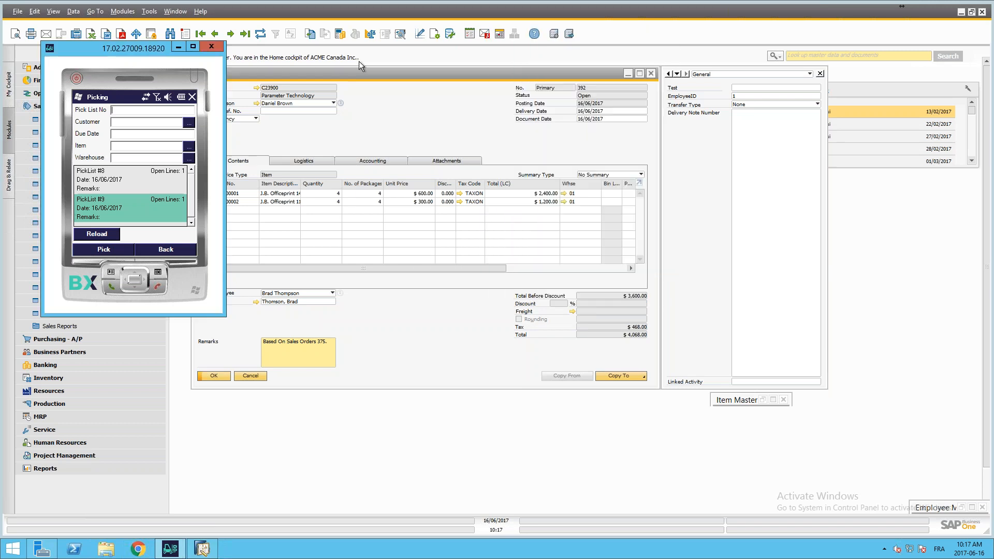
click(211, 46)
click(170, 548)
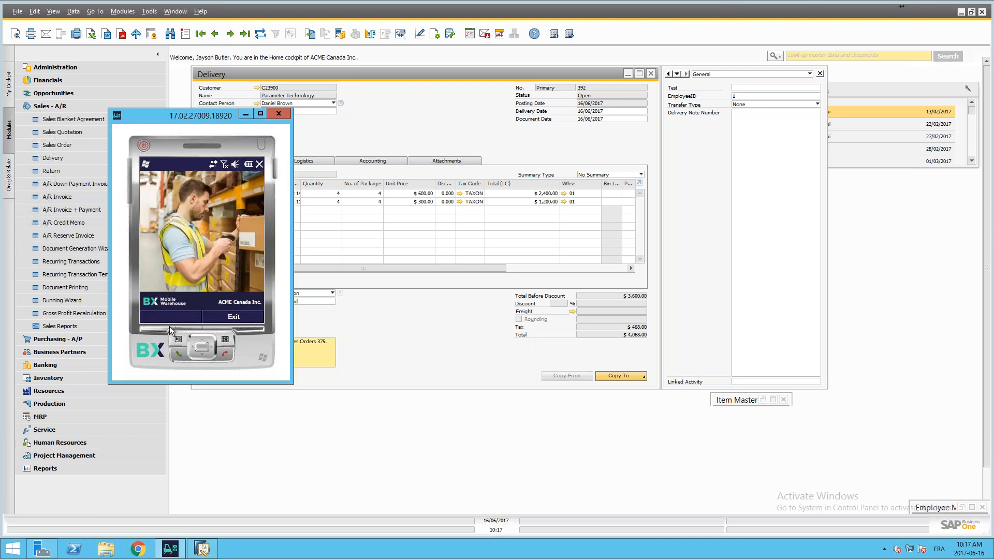
click(959, 13)
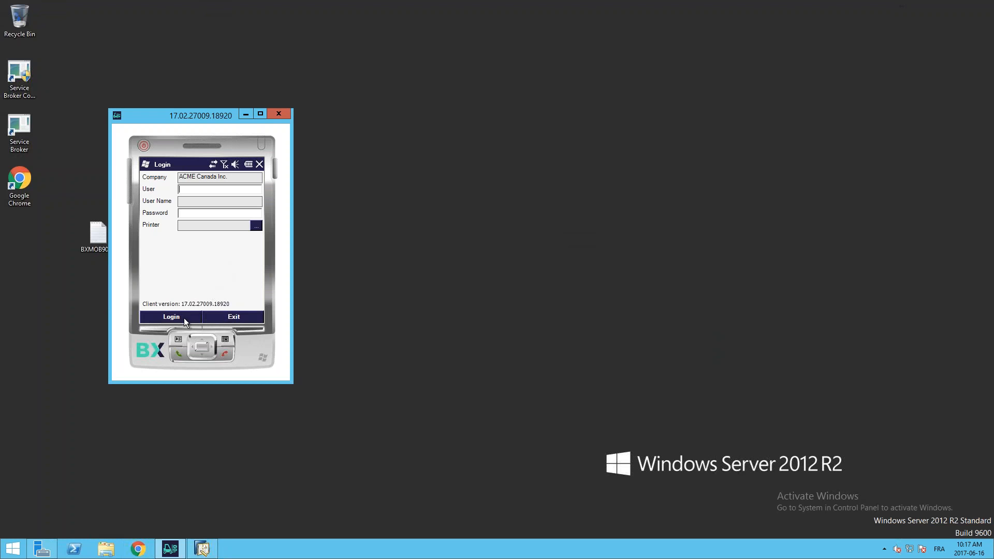
Step: Log in to the mobile client with the employee's user number and password, then look at the GR PO function and return to the main menu
text(1)
click(204, 213)
click(166, 316)
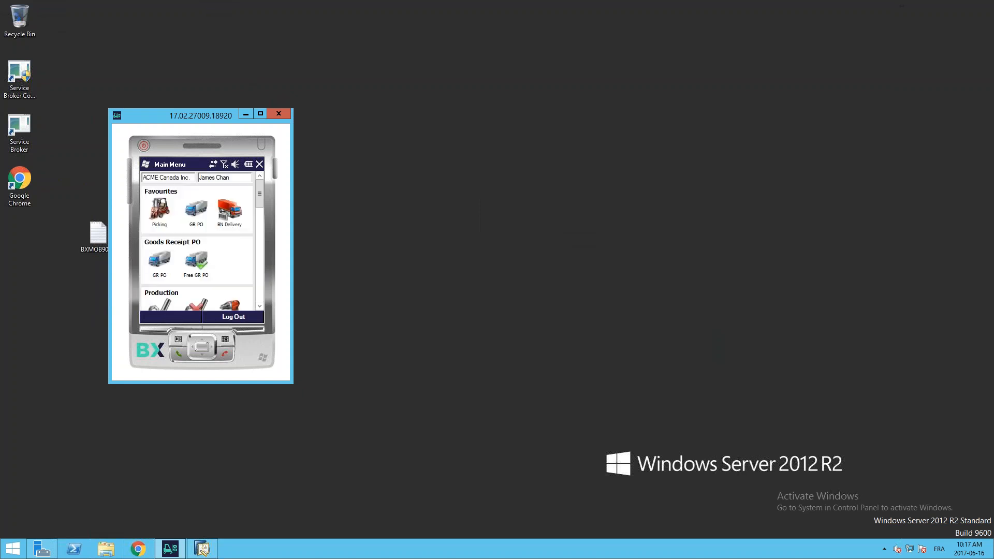
click(159, 262)
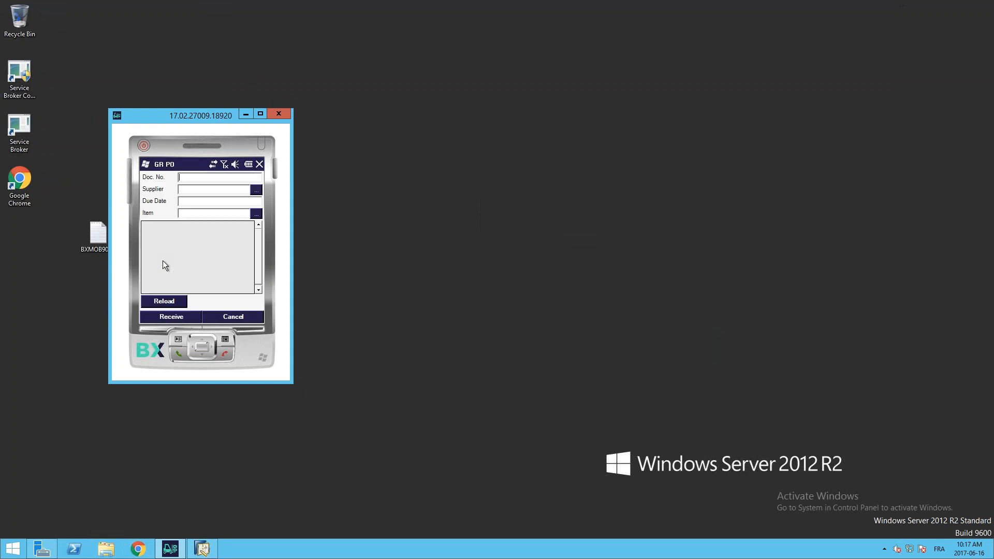
click(225, 319)
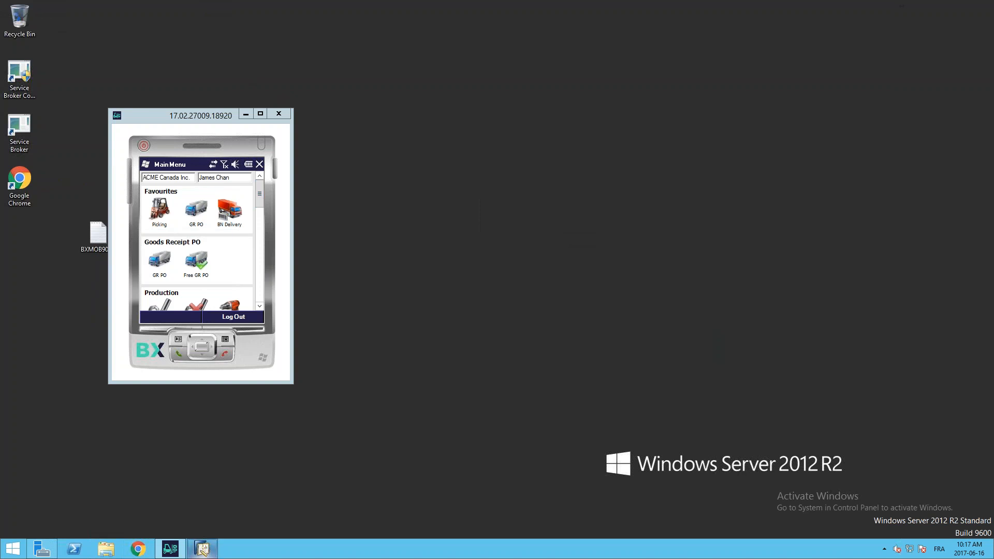
Step: Switch to SAP Business One and open a new purchase order in Purchasing - A/P
click(202, 550)
click(60, 107)
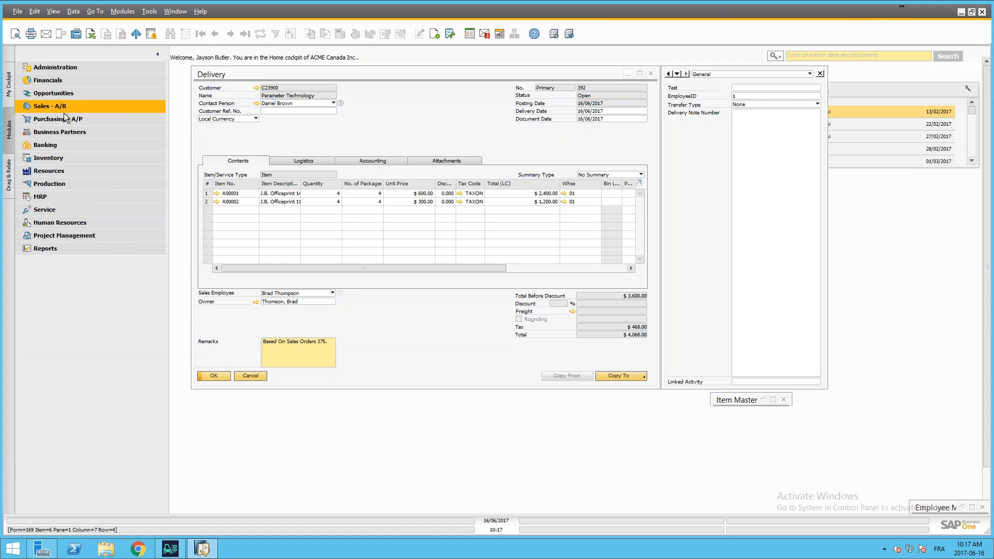
click(52, 103)
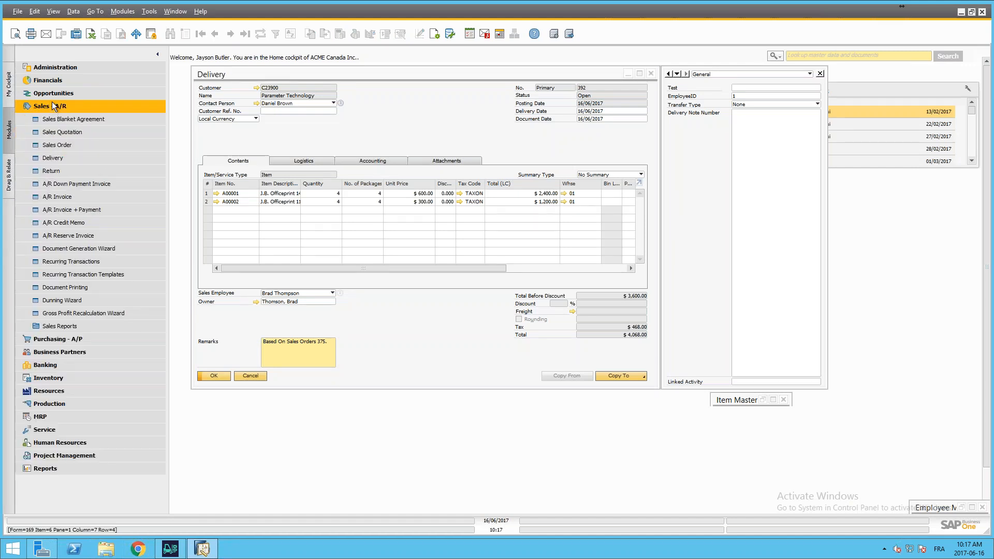
click(52, 104)
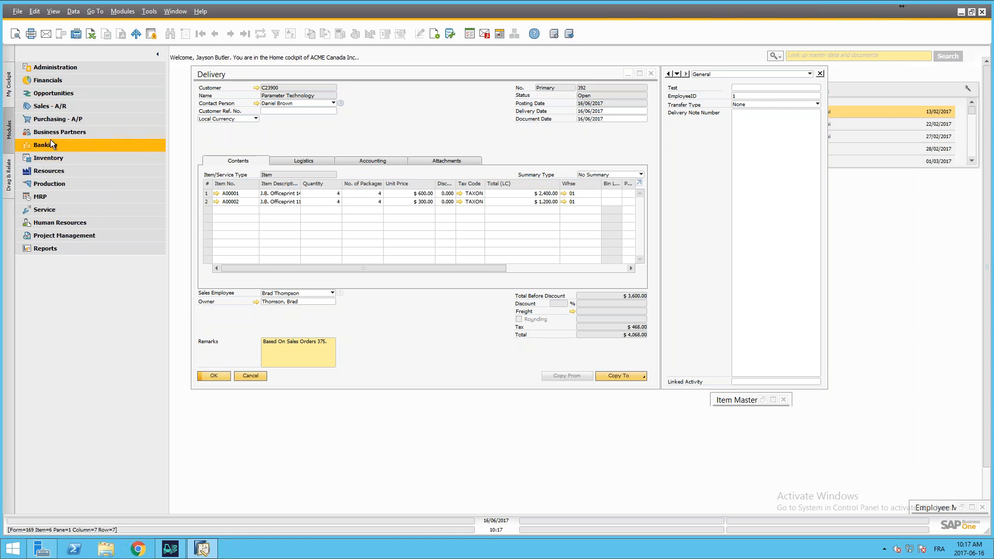
click(50, 123)
click(55, 169)
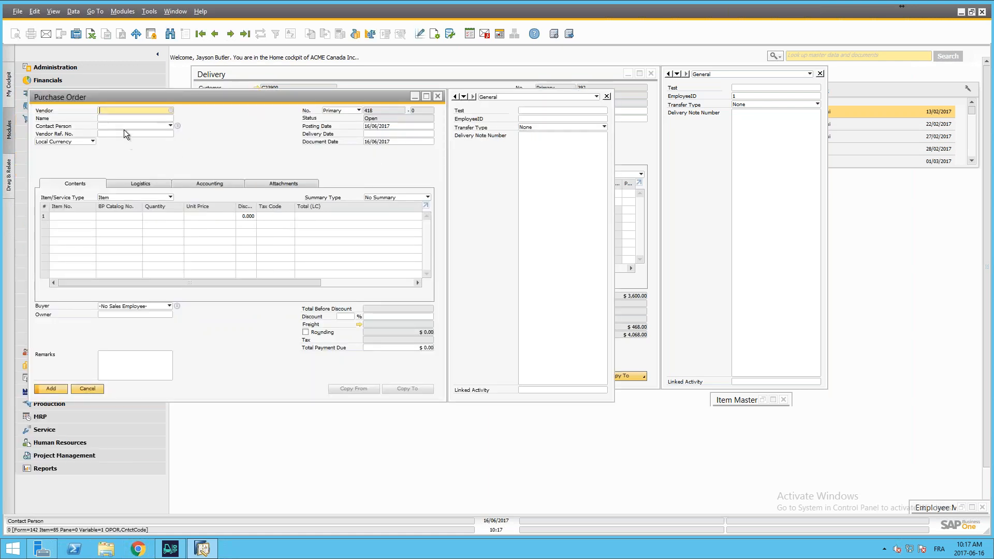
Step: Choose SMD Technologies as the vendor of the purchase order
click(170, 110)
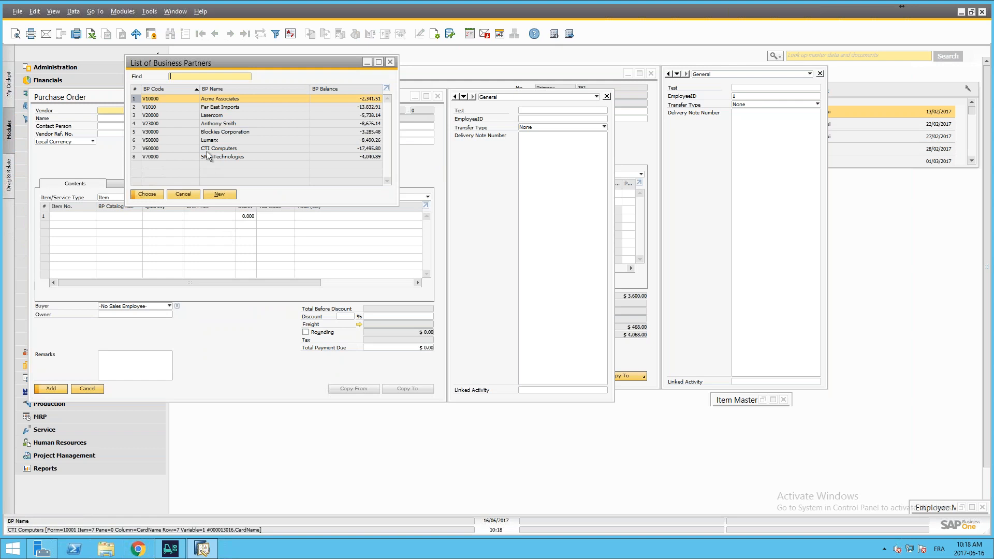
click(208, 156)
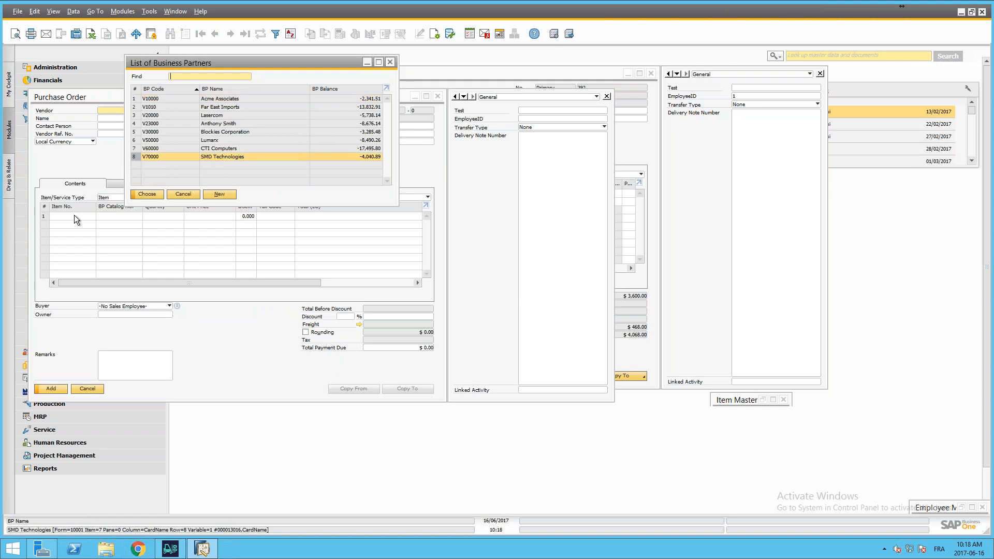
click(144, 193)
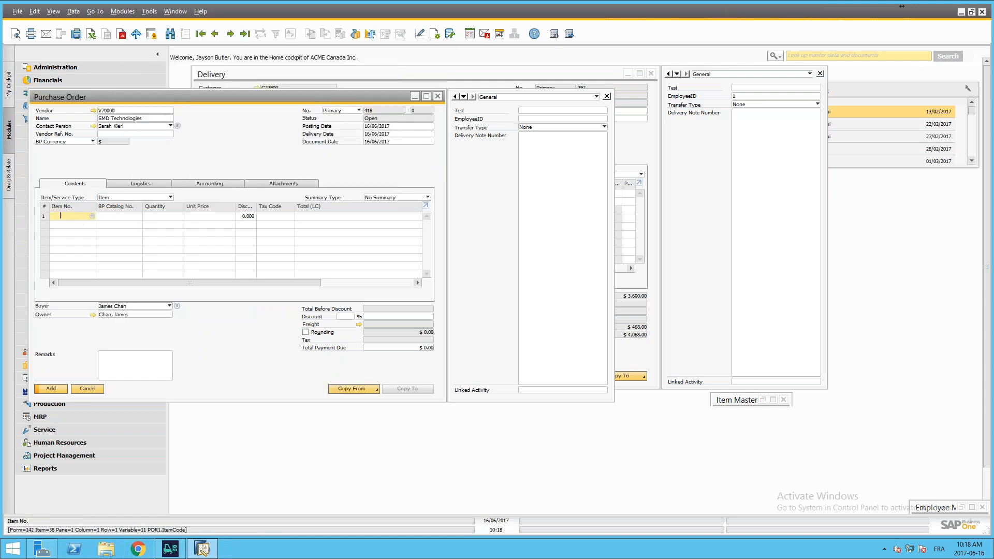
Step: Enter item A00006 with a quantity of 3, add the purchase order and close the blank form
text(a)
key(Tab)
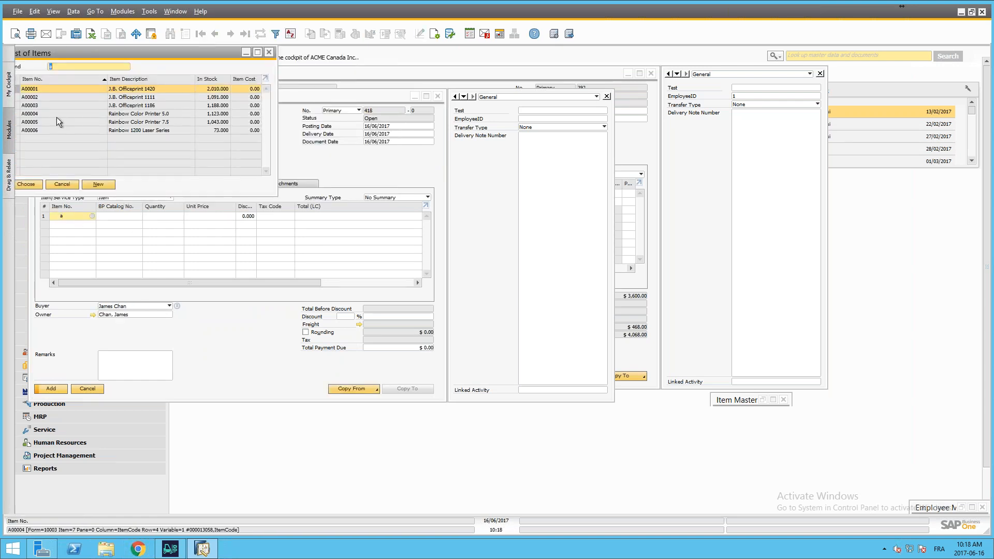
double_click(49, 132)
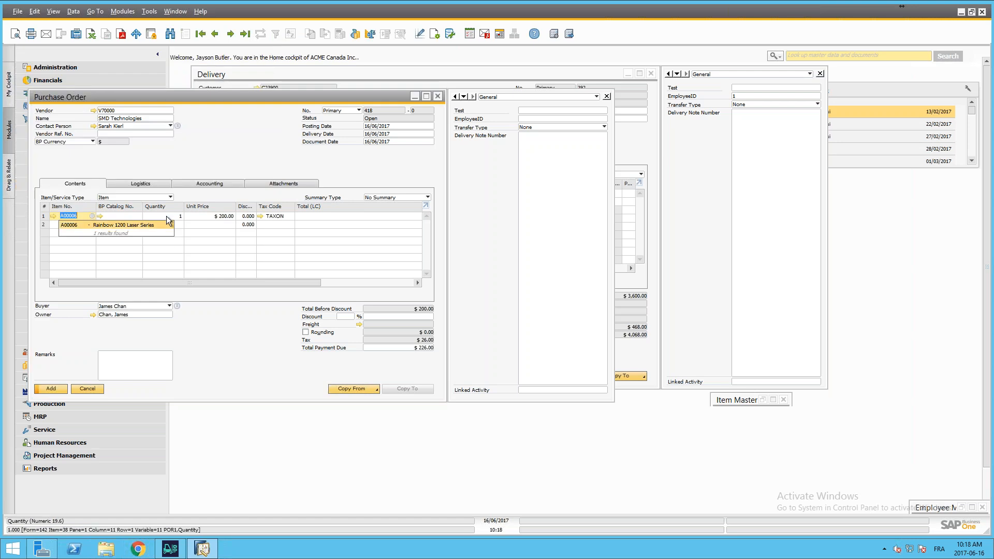
text(3)
key(Tab)
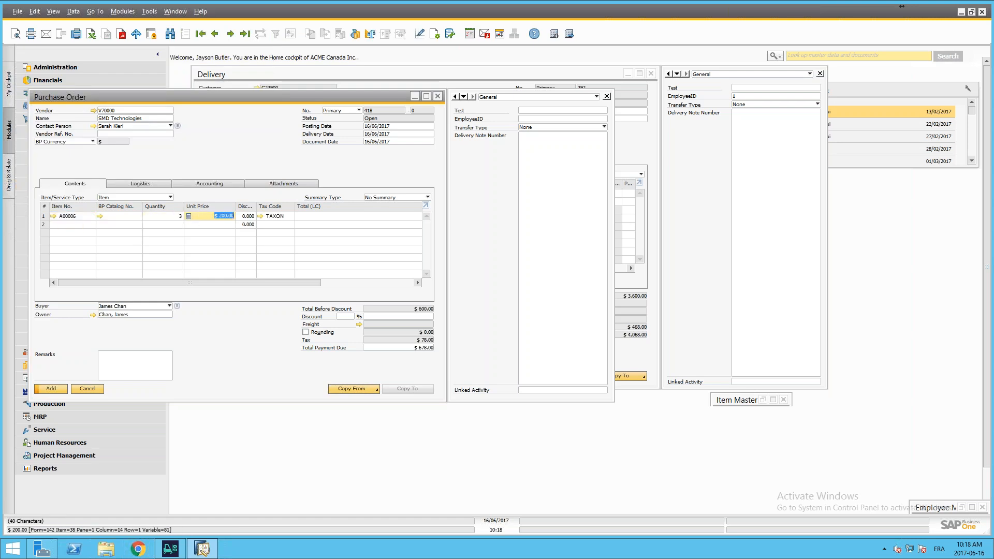
click(52, 388)
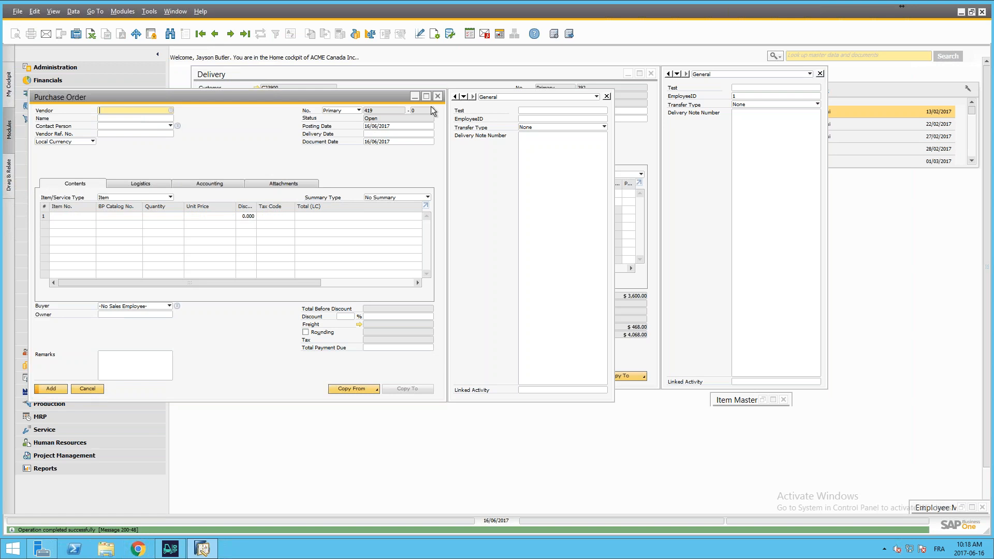
click(373, 134)
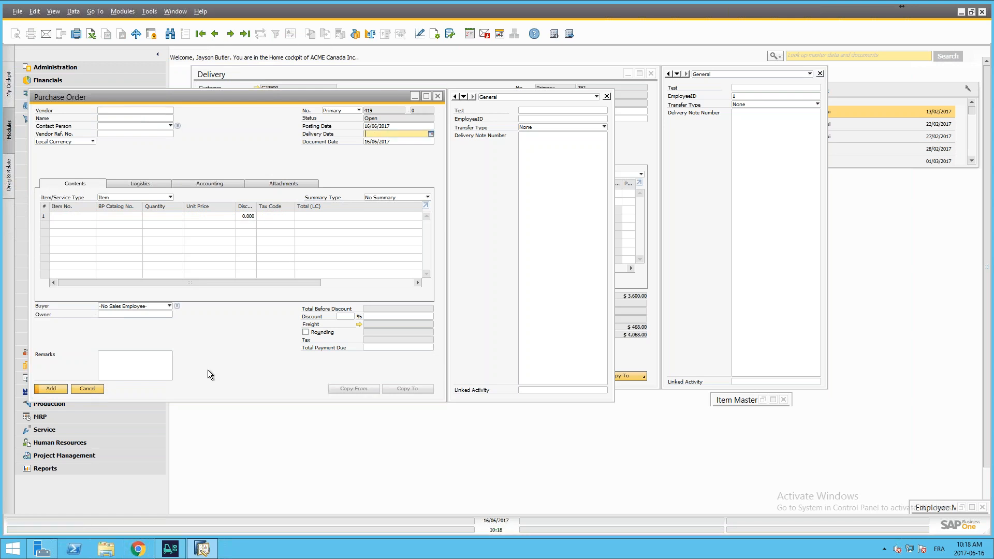
click(87, 388)
Step: Switch to the mobile client and load the open purchase orders in the GR PO function under Goods Receipt PO
click(181, 550)
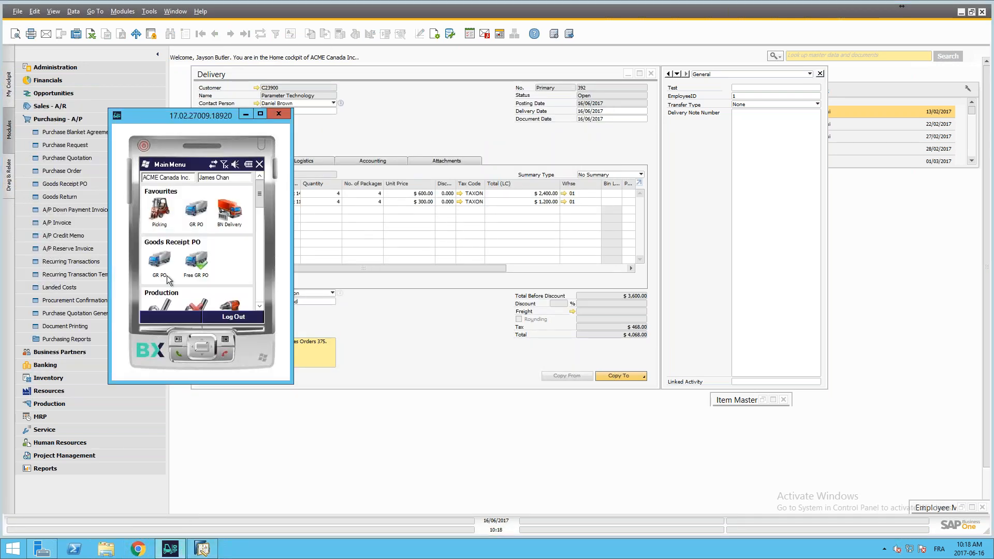
click(165, 262)
click(168, 301)
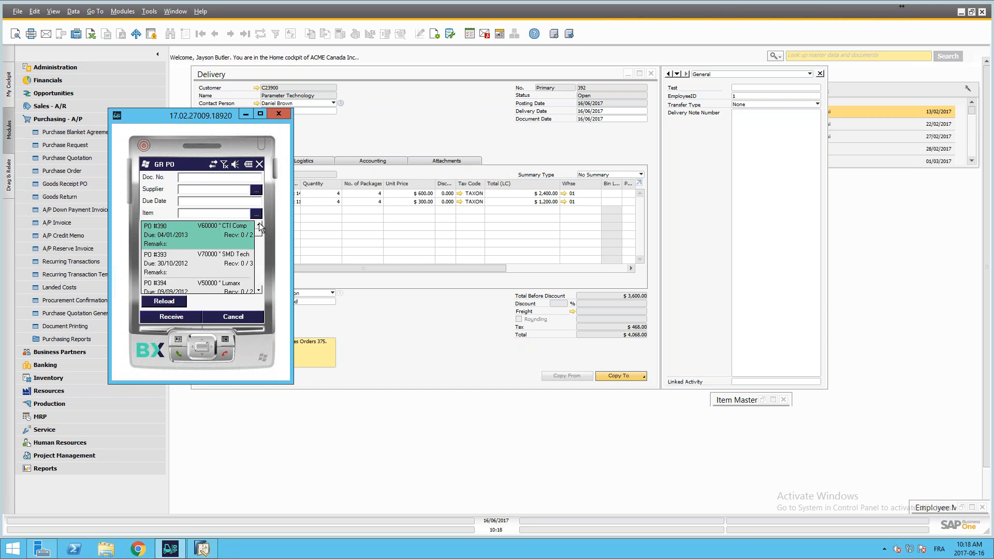
Step: Look up the document number of the newly added SMD Technologies purchase order in SAP Business One and minimize its form
drag(257, 232, 259, 289)
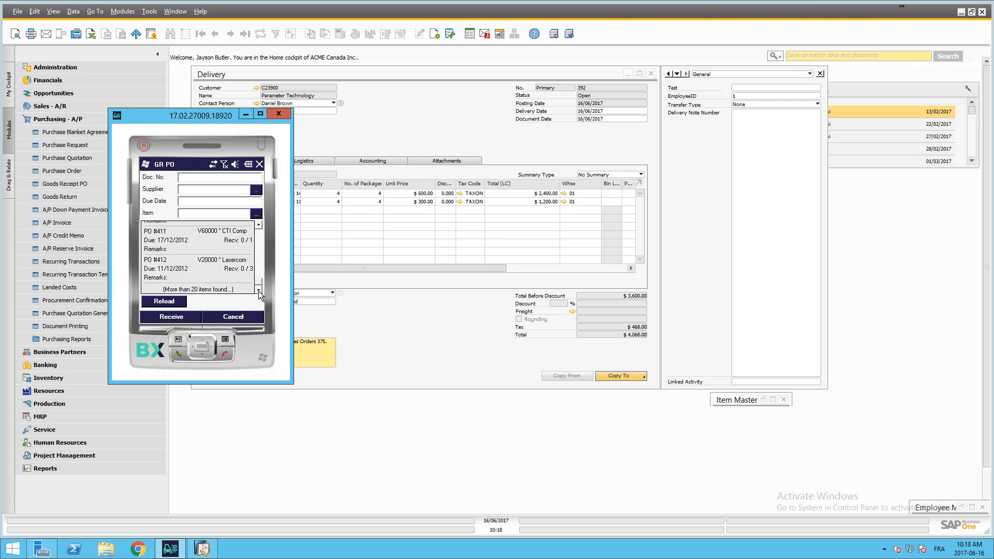
drag(188, 125, 339, 136)
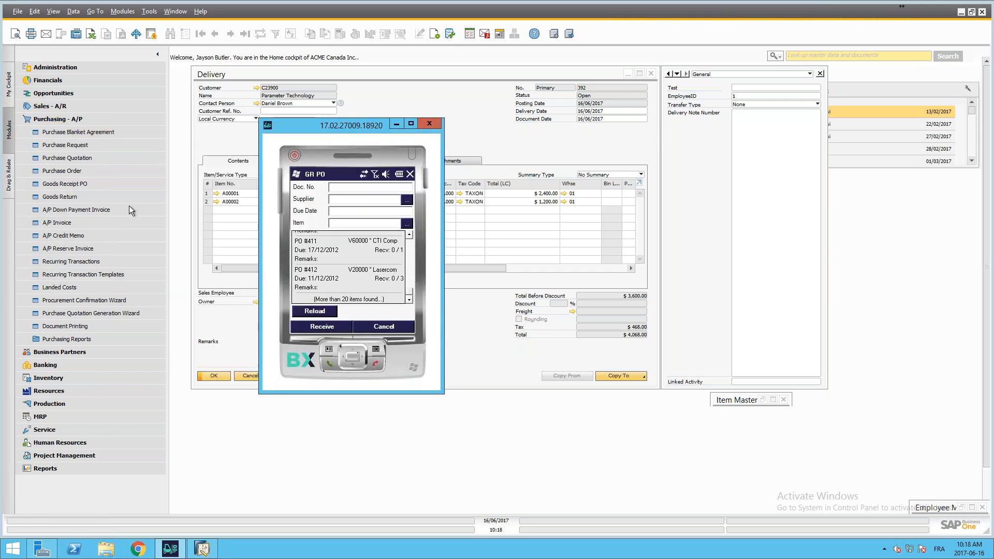
click(63, 170)
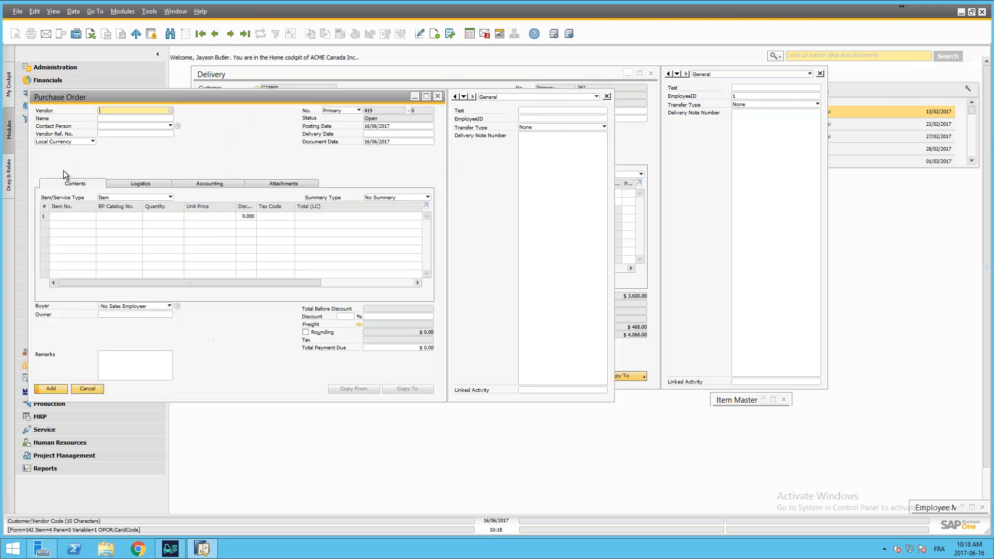
click(230, 34)
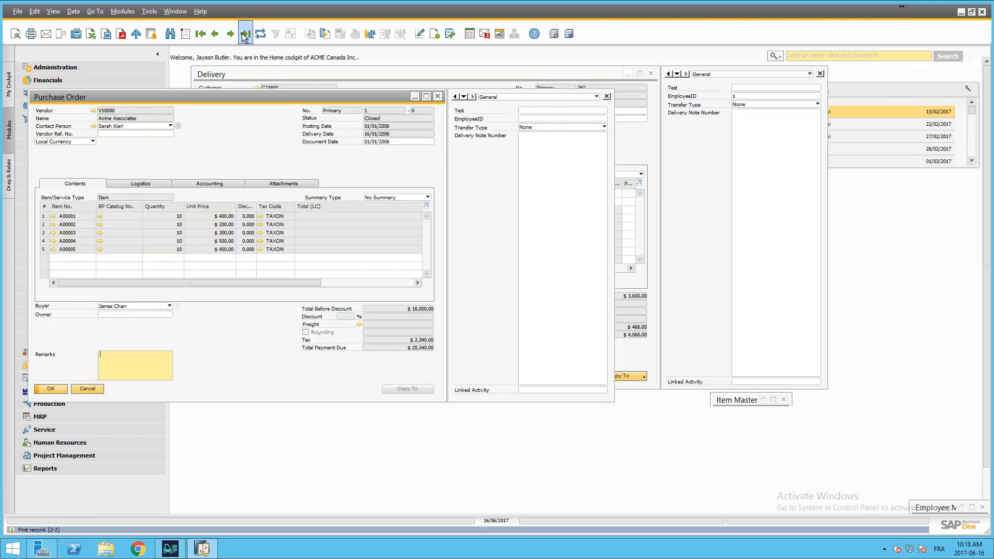
click(216, 34)
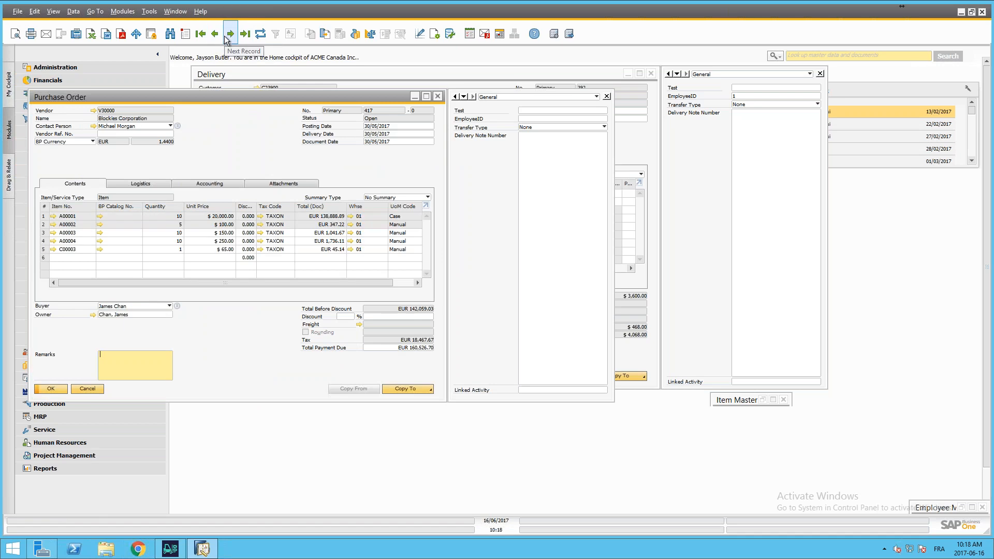
click(228, 35)
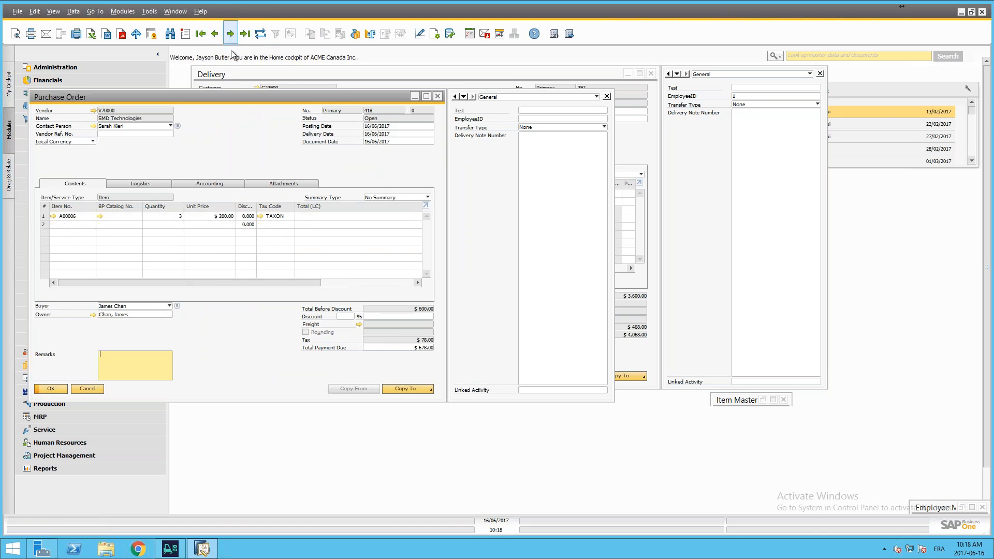
click(415, 96)
Step: Switch to the mobile client, filter the GR PO list by document number 418 and open that purchase order for receiving
click(183, 548)
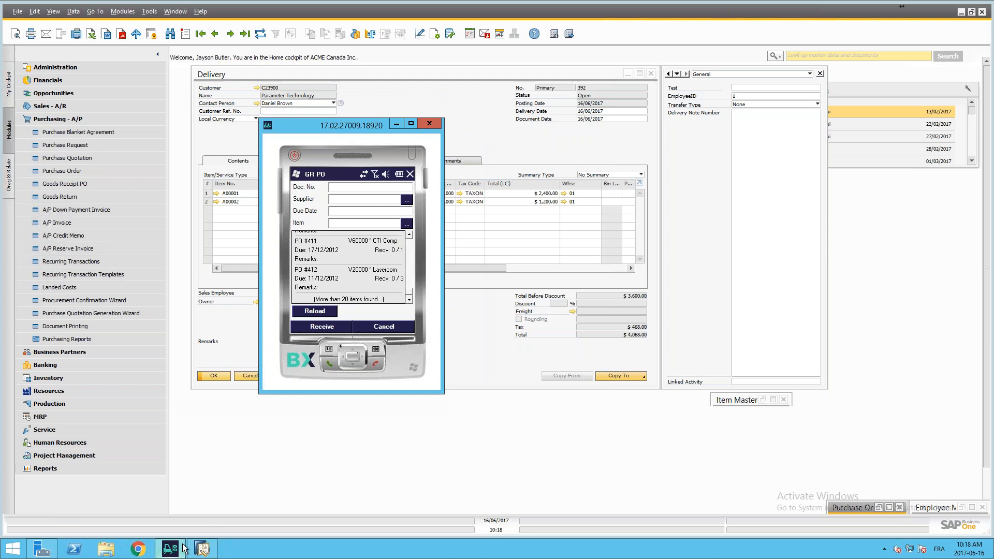
click(340, 188)
key(BackSpace)
key(BackSpace)
text(8)
click(316, 312)
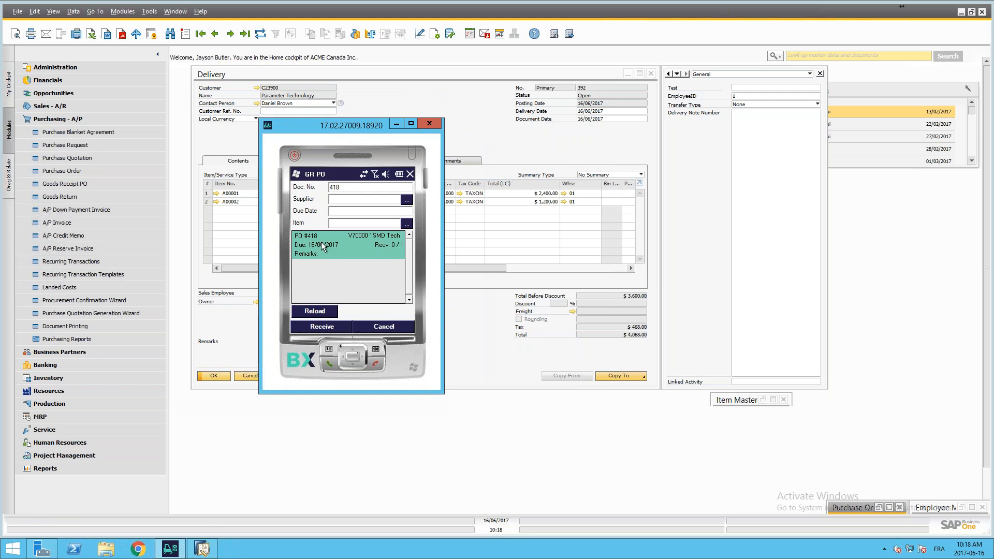
key(Return)
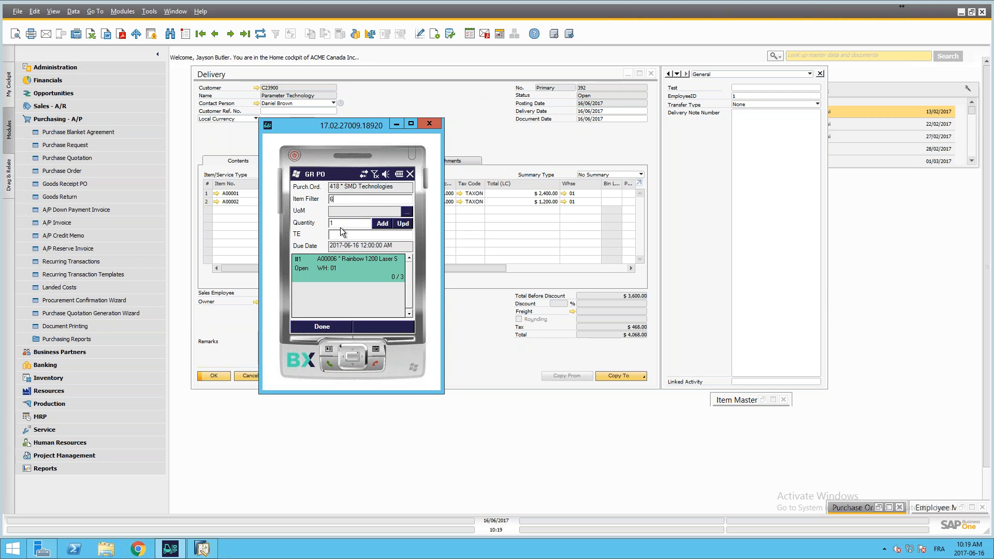
Step: Select item A00006, add a received quantity of 1 and register the unit under new serial number a-22
key(Return)
click(338, 225)
click(376, 224)
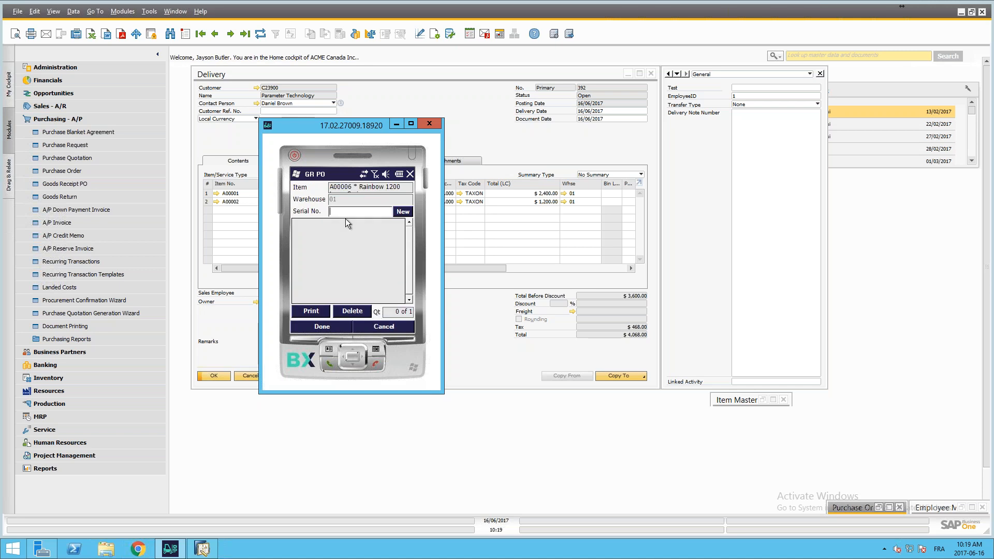
text(a-22)
click(401, 212)
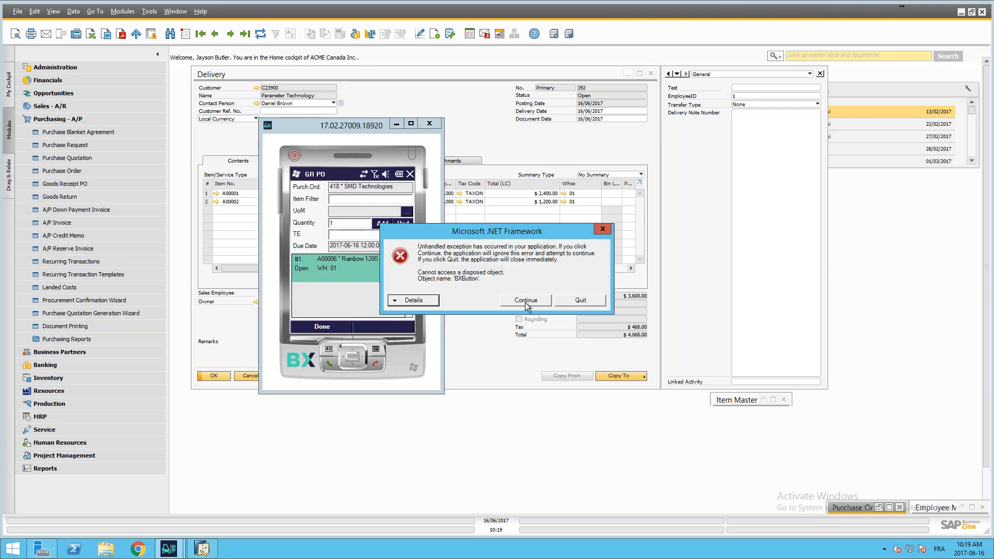
Step: Quit the crashed mobile client, restart it and log in with the user code and the account password
click(573, 299)
click(171, 549)
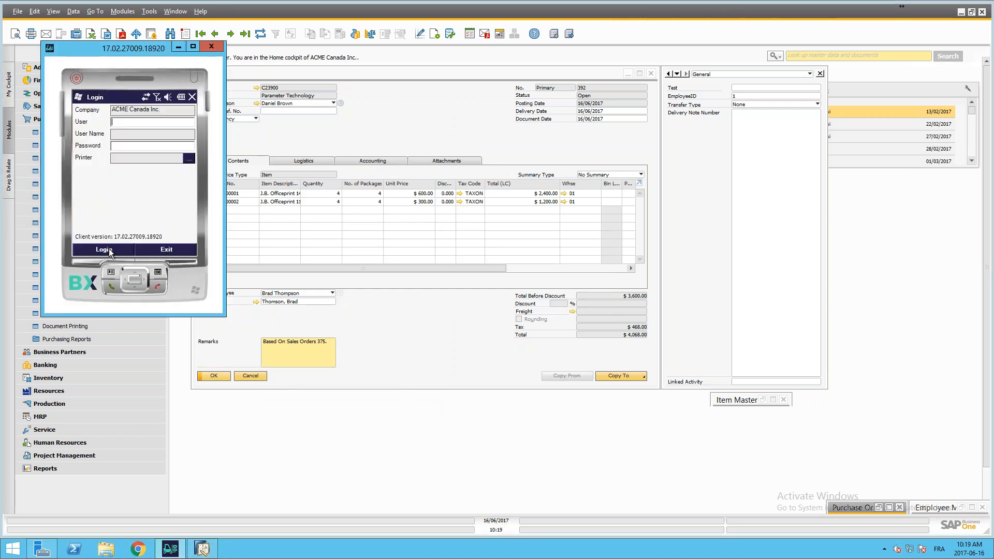
text(1)
click(119, 146)
text(1)
click(113, 249)
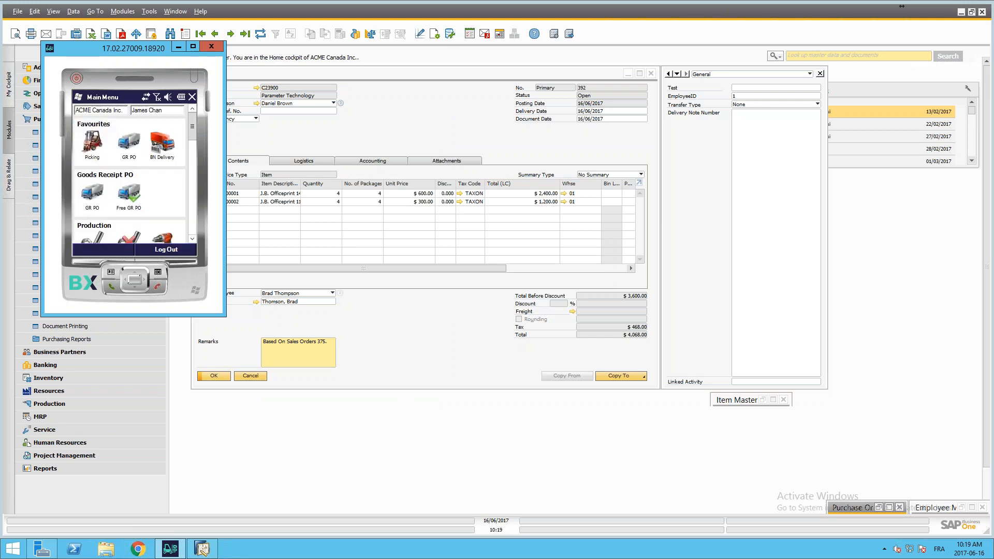
scroll(100, 193, down, 1)
click(88, 138)
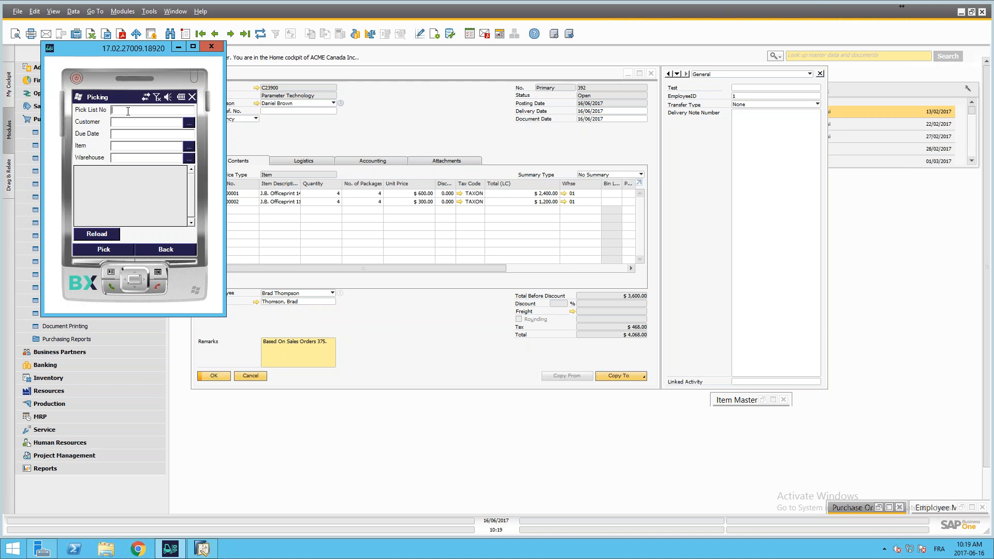
click(165, 250)
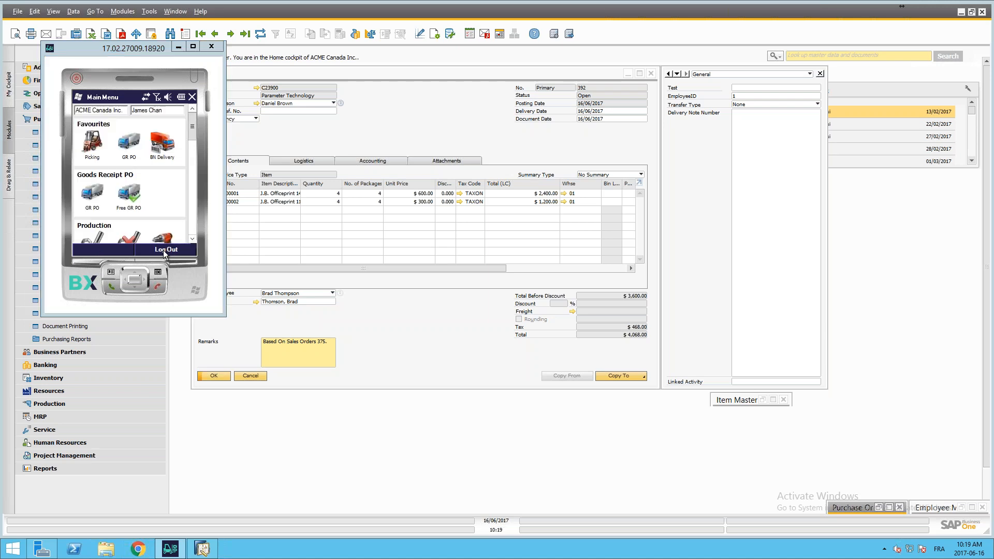
Step: Load purchase order 418 in the GR PO function and post its goods receipt
click(92, 194)
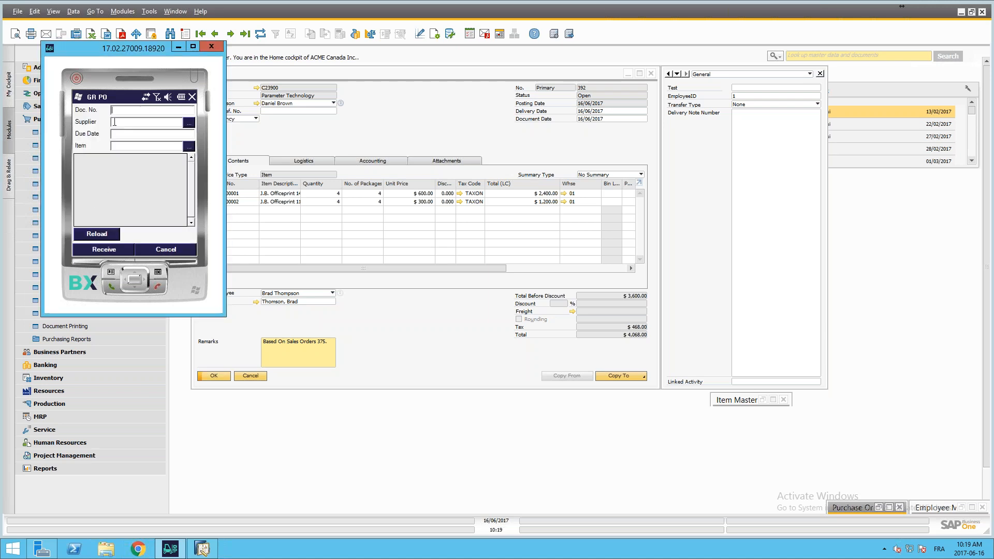
text(418)
key(Tab)
click(98, 234)
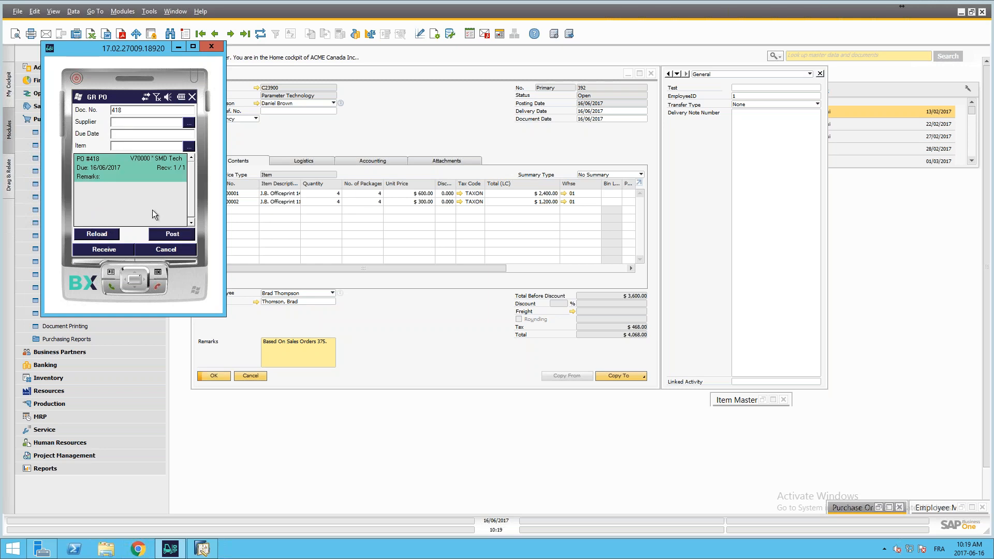
click(177, 235)
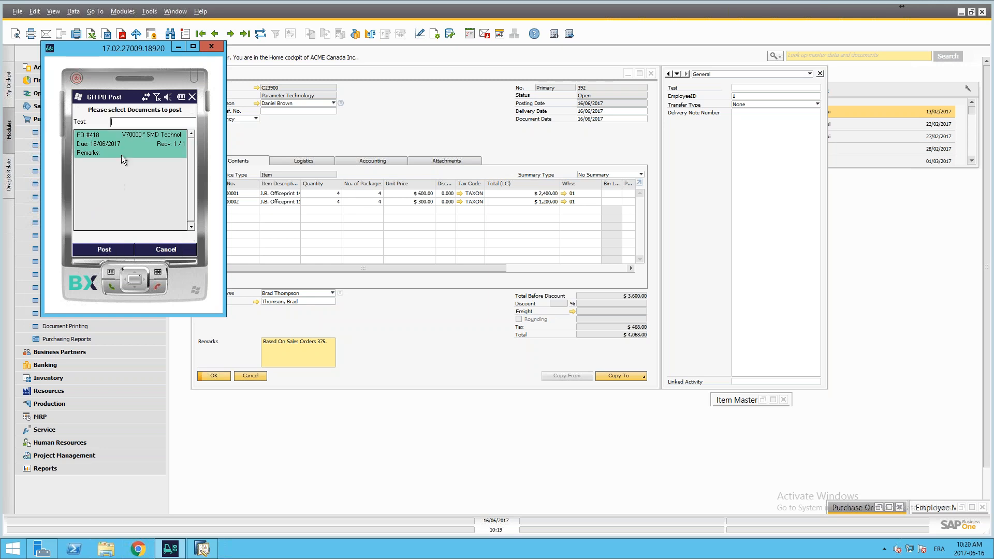
click(107, 250)
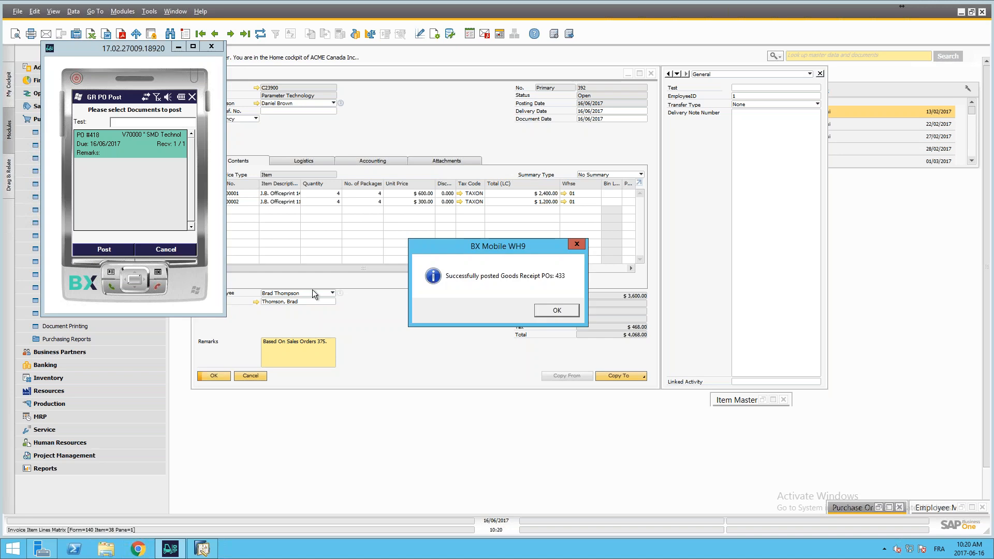
click(556, 311)
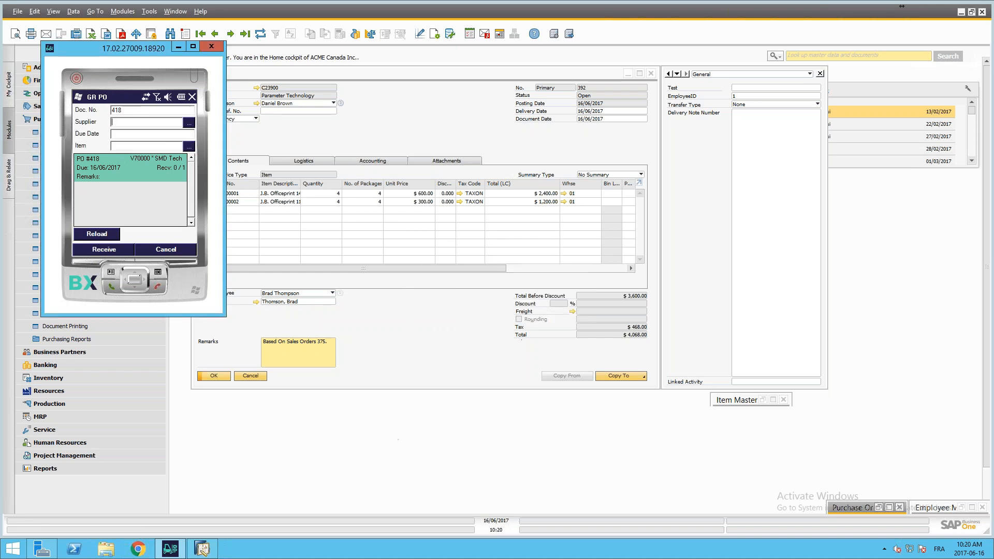
Step: Leave GR PO and open the Transfer function under Stock Transfers in the mobile client
drag(140, 46, 416, 104)
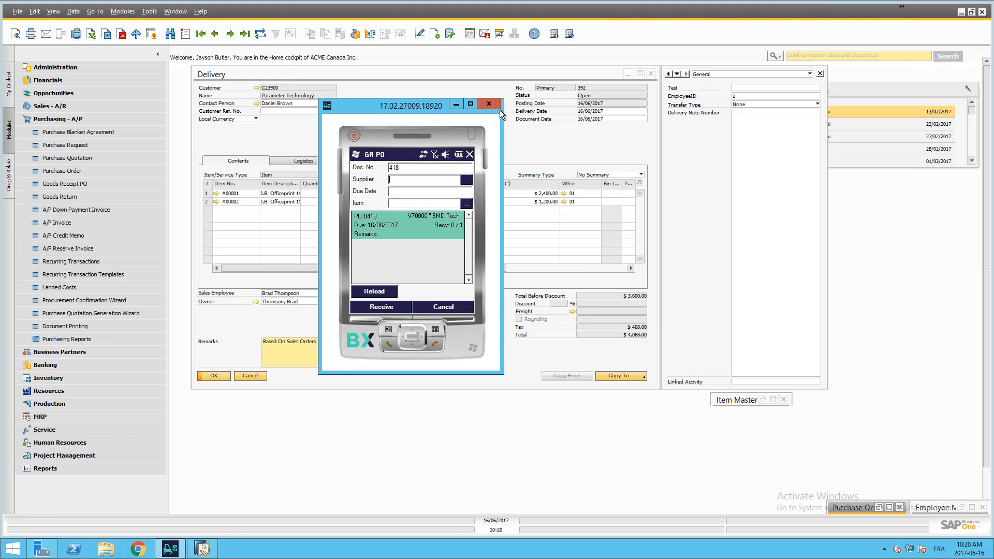
click(451, 307)
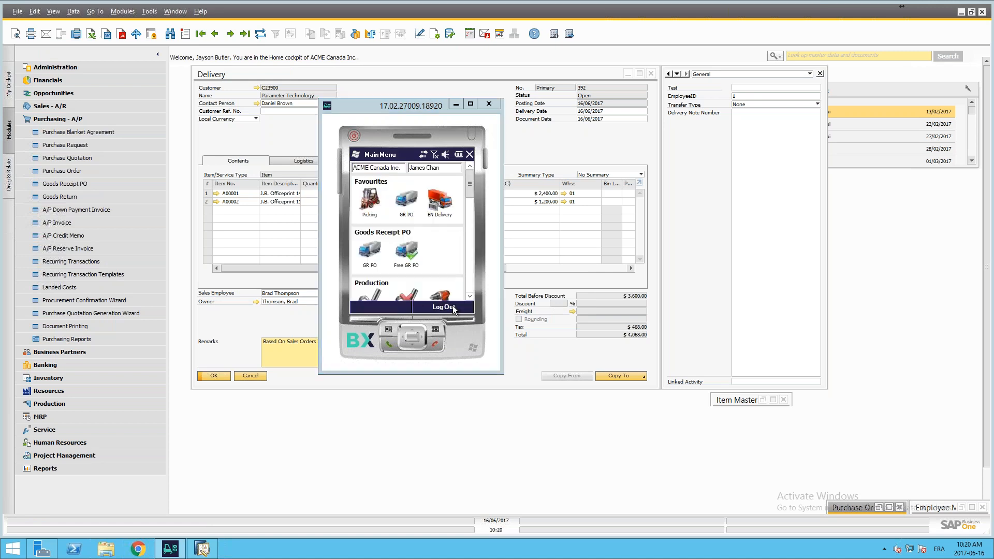
drag(470, 184, 477, 248)
click(377, 233)
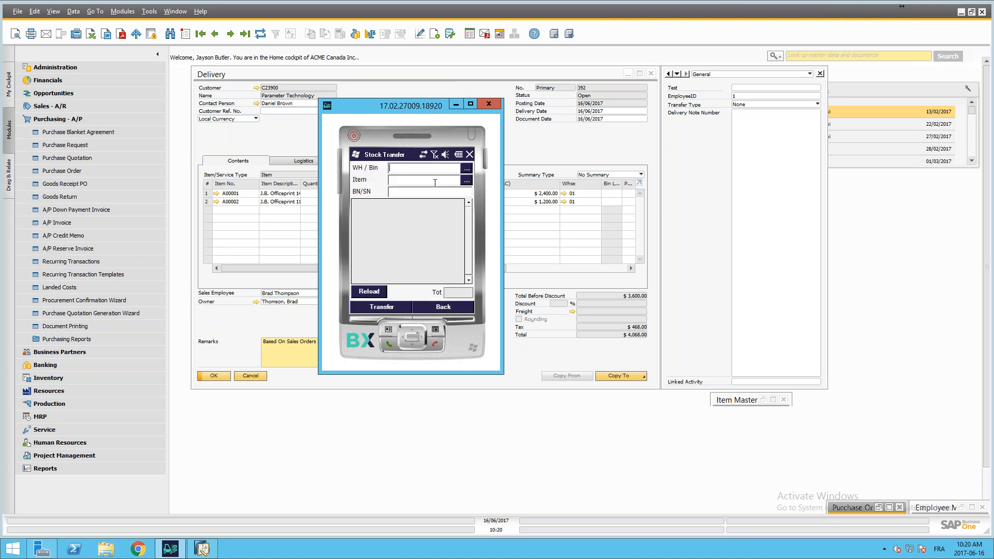
Step: Load the stock of warehouse 01, narrow it to item A00001 and start its transfer
text(01)
click(369, 292)
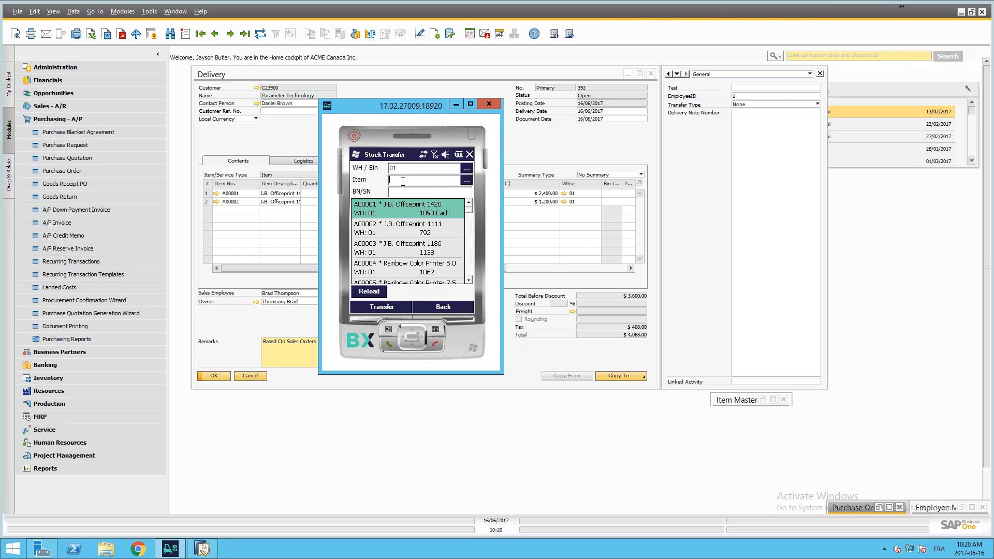
text(a00001)
click(384, 307)
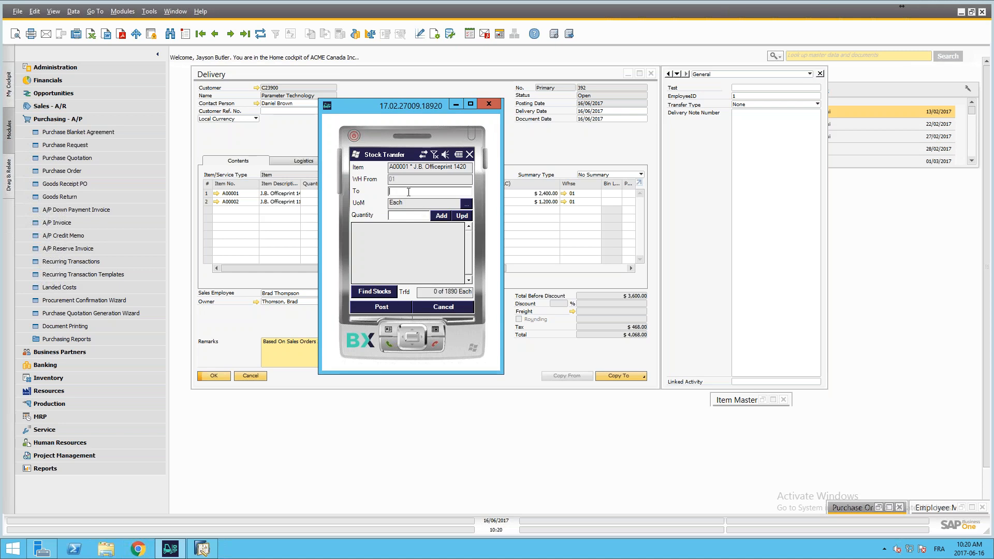
Step: Add a transfer of 100 units to bin 05-A1-S1-L2 and post the stock transfer
text(2)
key(Return)
text(10-0)
key(BackSpace)
key(BackSpace)
text(0)
double_click(429, 194)
double_click(416, 216)
click(443, 216)
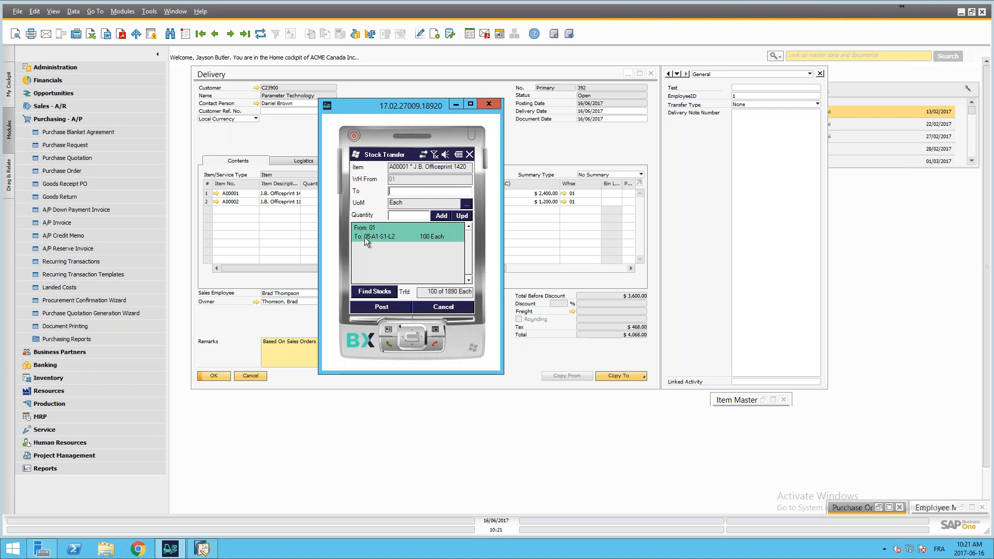
click(384, 307)
click(548, 312)
Step: Switch to SAP Business One, examine the latest Inventory Transfer document with its form maximized, and minimize it
click(96, 117)
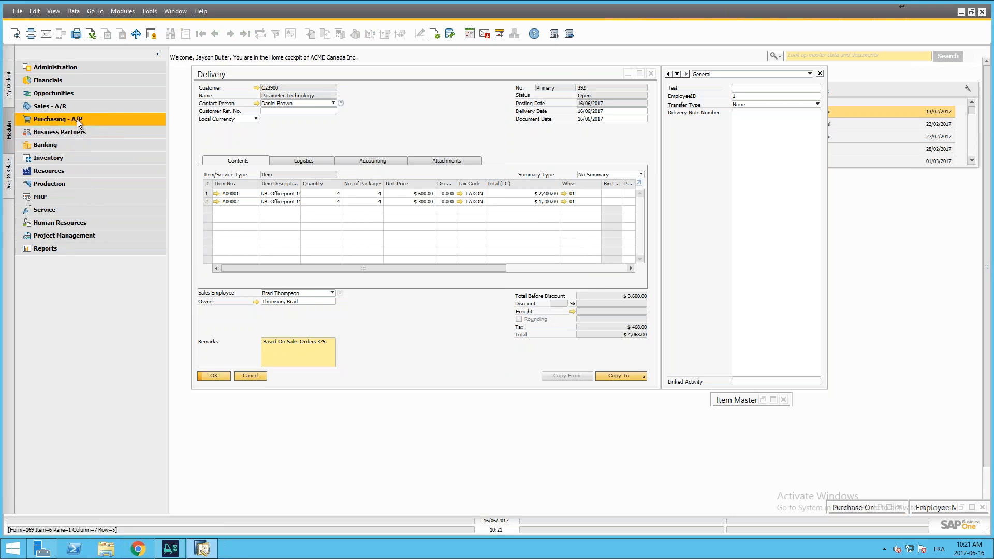
click(70, 118)
click(70, 117)
click(63, 159)
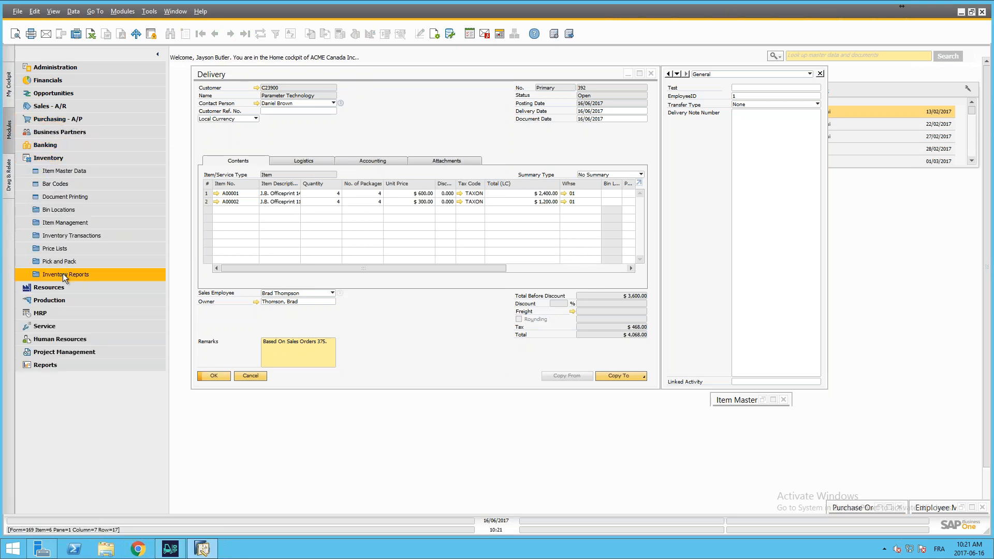
click(63, 238)
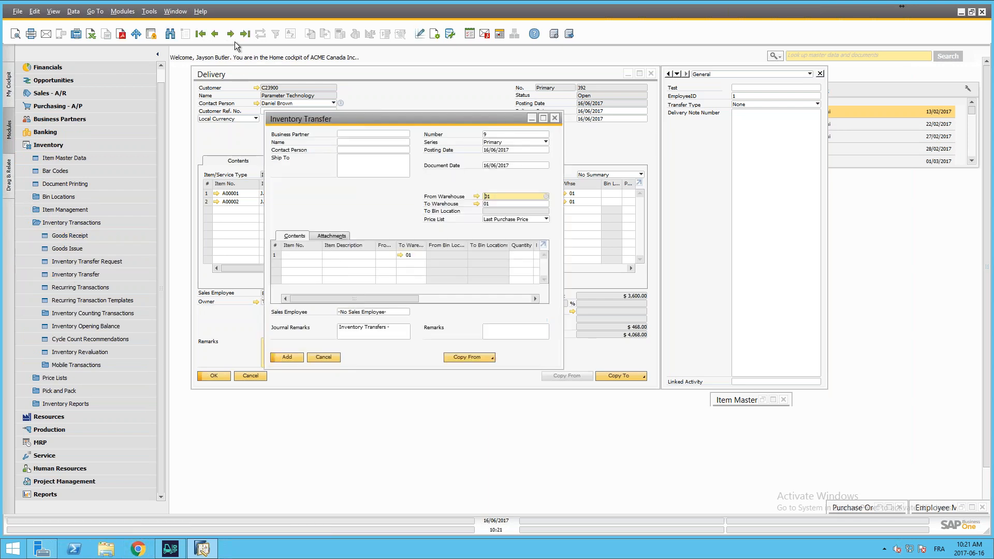
click(245, 34)
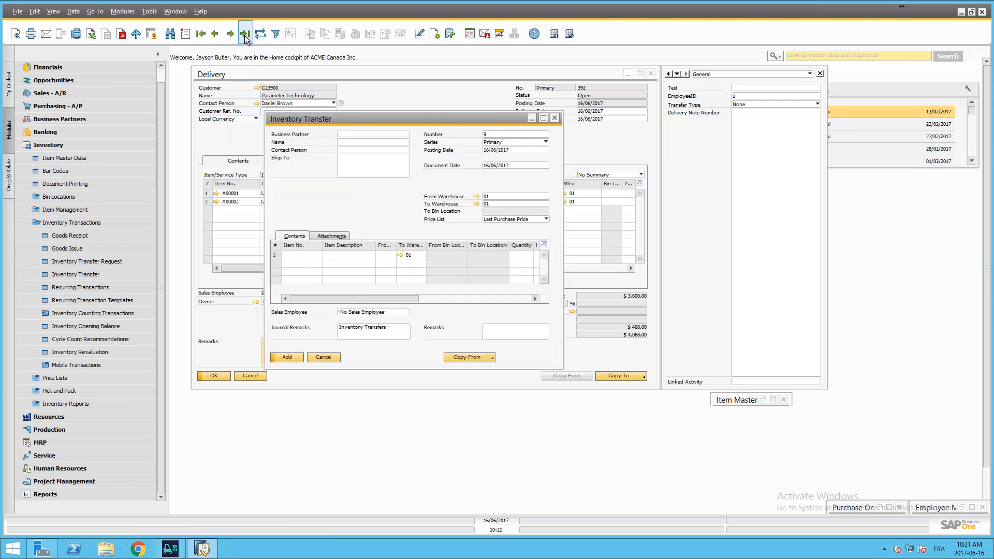
click(542, 118)
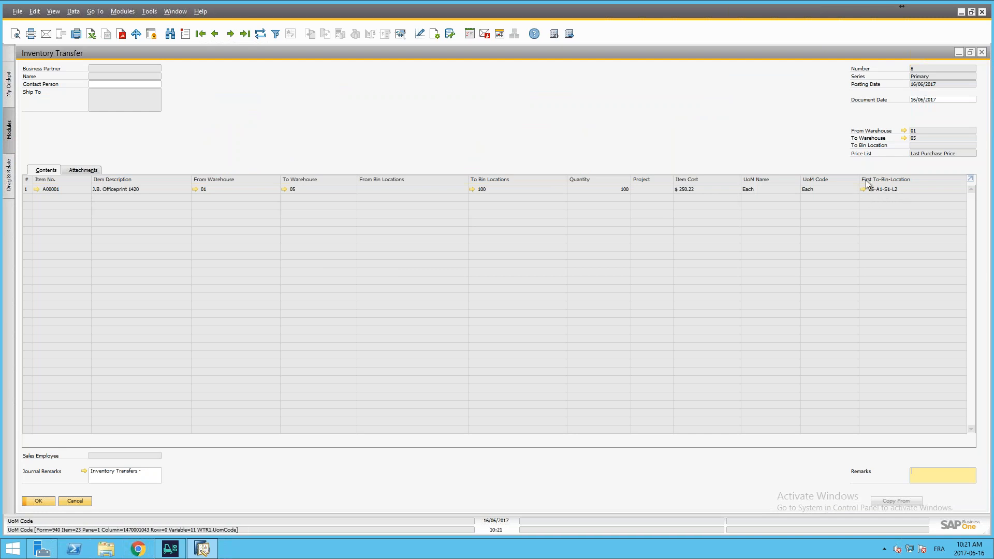
click(958, 52)
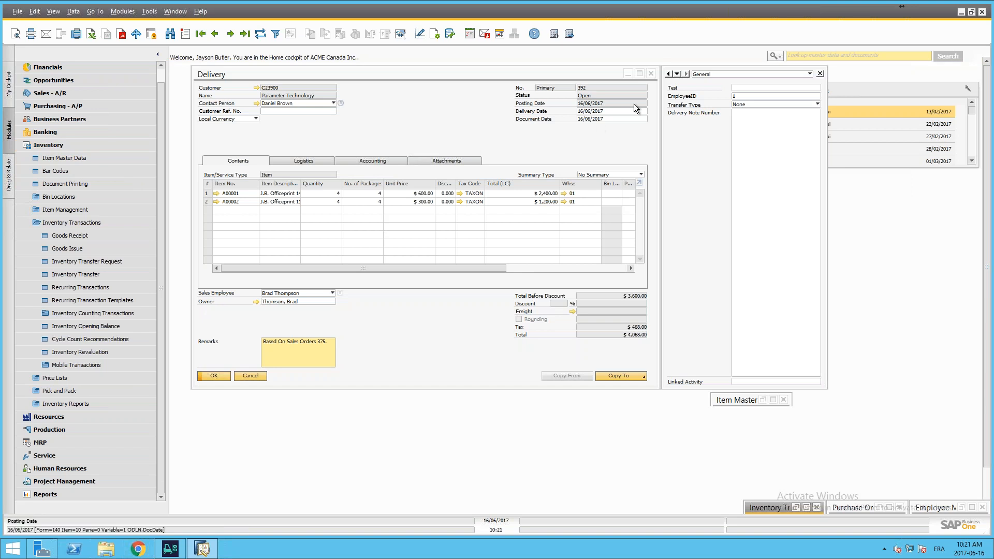
Step: Minimize the Delivery document, switch to BX Mobile WH9 and leave the Stock Transfer screen
click(628, 74)
click(170, 549)
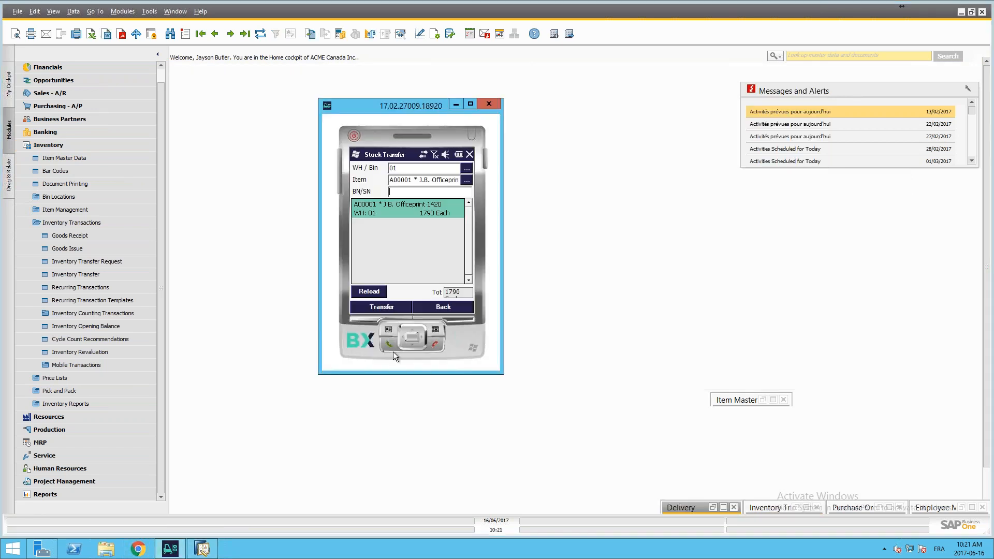
click(440, 307)
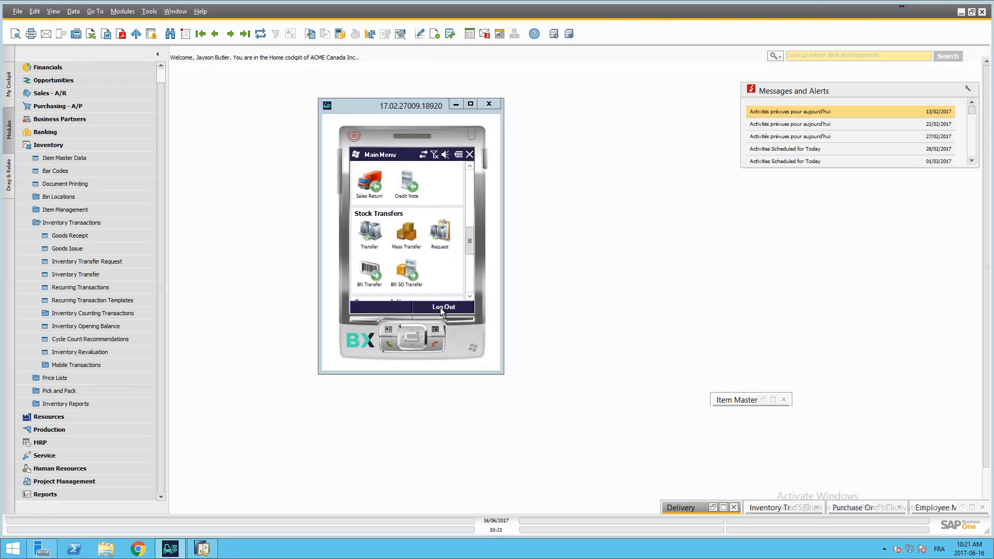
Step: Look through the mobile client's main menu and open the Sales Order issuing function
drag(468, 238, 469, 246)
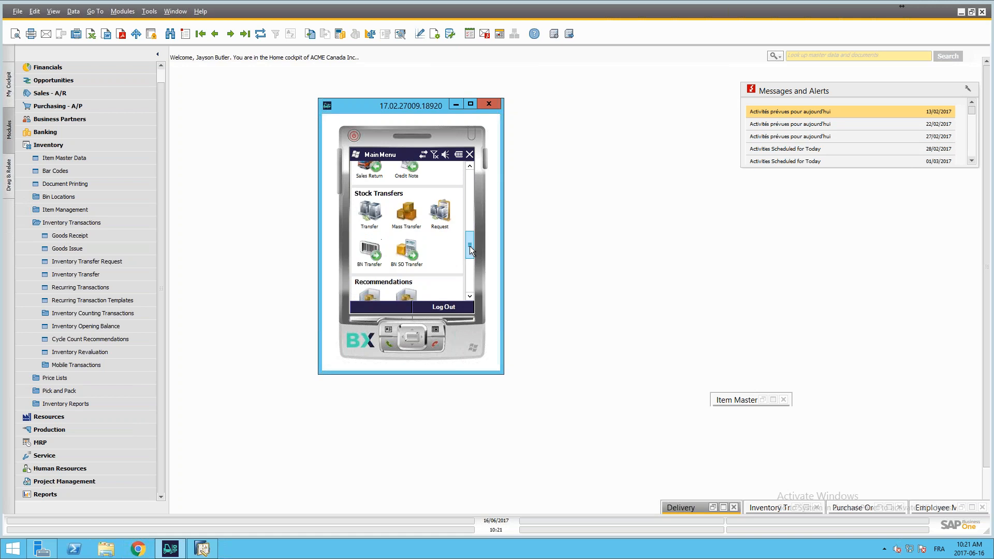
click(469, 207)
click(469, 185)
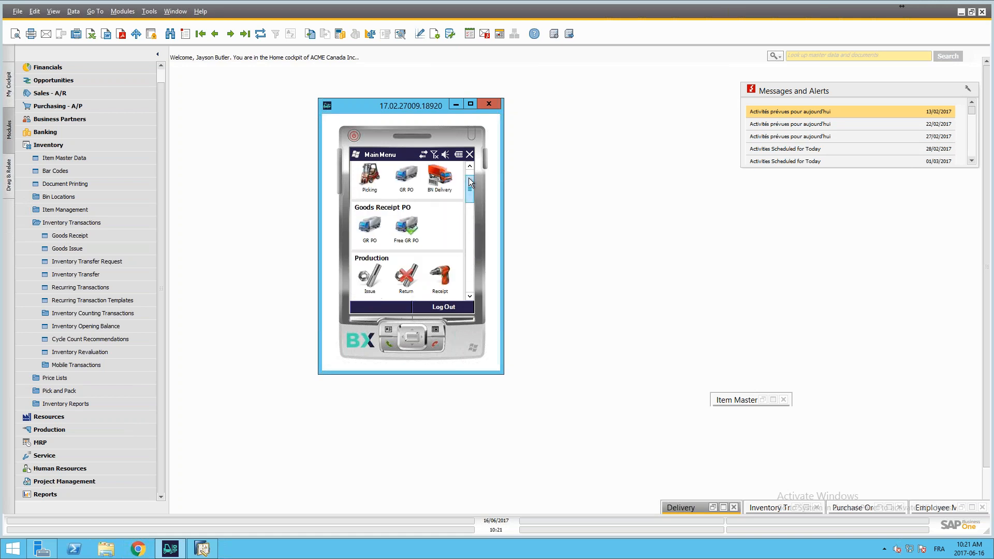
click(470, 296)
click(470, 297)
click(470, 297)
click(470, 297)
click(470, 297)
drag(468, 188, 470, 215)
click(373, 239)
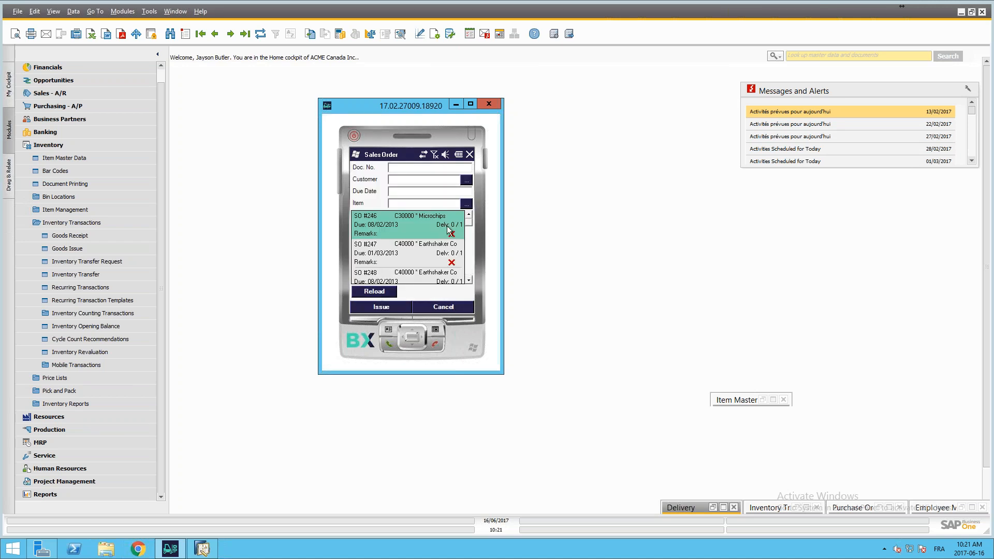
Step: Select the ADA Technologies sales order due 15/08/2012 and start issuing it
drag(470, 219, 471, 263)
click(398, 228)
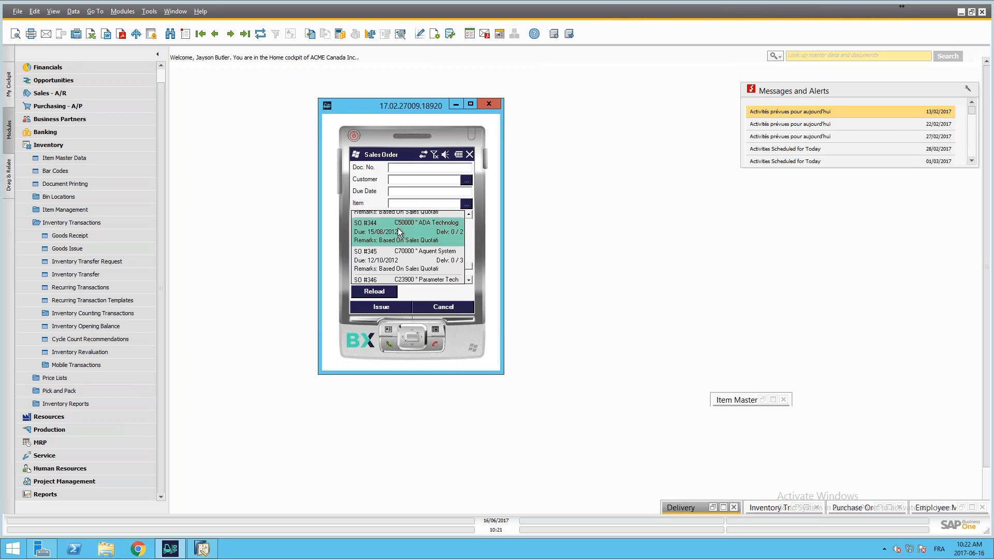
click(374, 307)
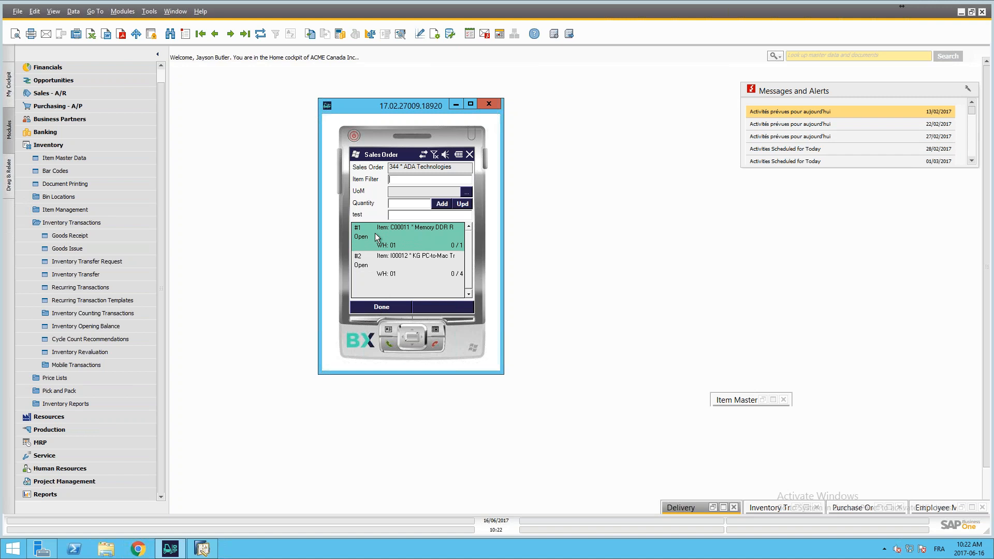
Step: Find item C00011 in the order and add an issued quantity of 1
text(c00011)
key(Return)
click(438, 204)
click(414, 239)
click(402, 181)
text(i000012)
key(Return)
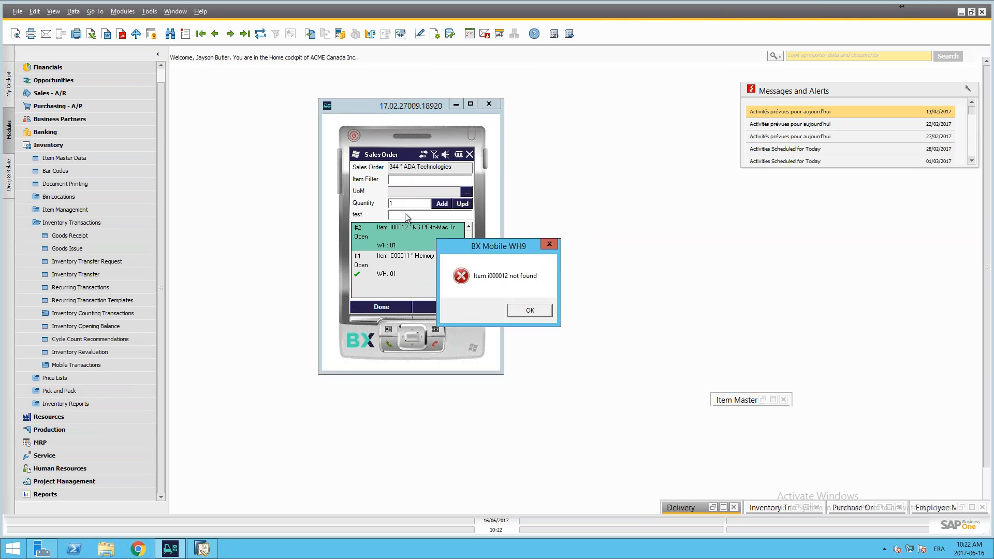
click(536, 311)
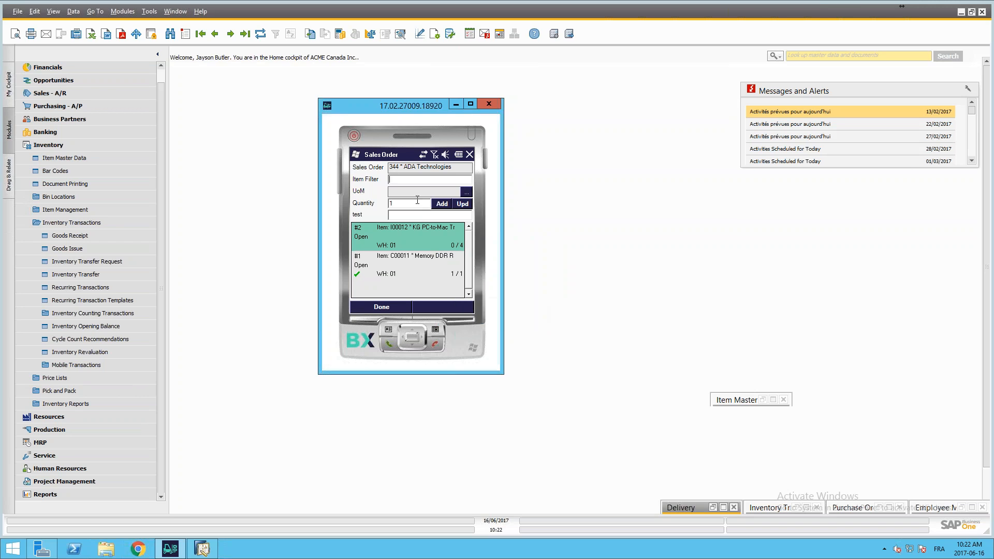
Step: Find item I00012 in the order and add an issued quantity of 2
text(i00012)
key(Return)
click(401, 203)
text(4)
key(BackSpace)
text(2)
click(442, 204)
Step: Update the issued quantity of item I00012, entering 1
click(464, 205)
click(442, 206)
text(1)
click(461, 205)
click(418, 215)
text(77)
key(BackSpace)
key(BackSpace)
double_click(404, 216)
click(413, 219)
Step: Finish issuing the ADA Technologies order lines and post the delivery
click(386, 307)
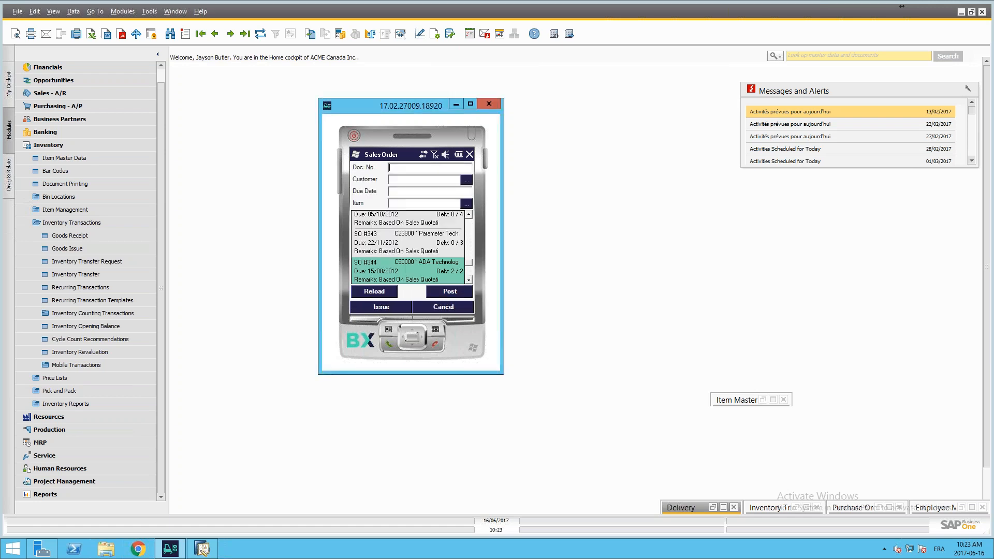
click(452, 291)
click(540, 309)
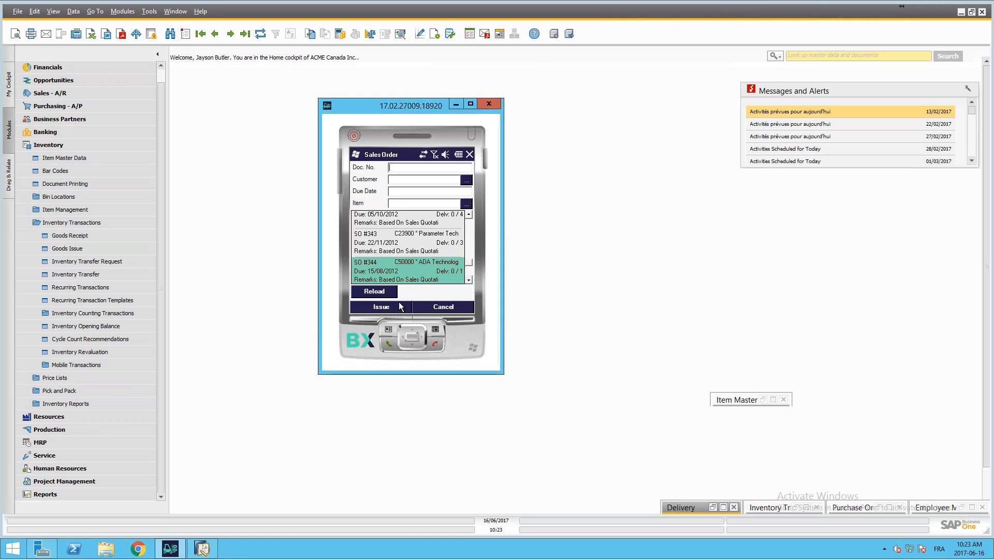
Step: Minimize SAP Business One, the mobile client and the srv-sap92 remote session to return to the presentation
drag(359, 110, 406, 101)
click(41, 145)
click(961, 12)
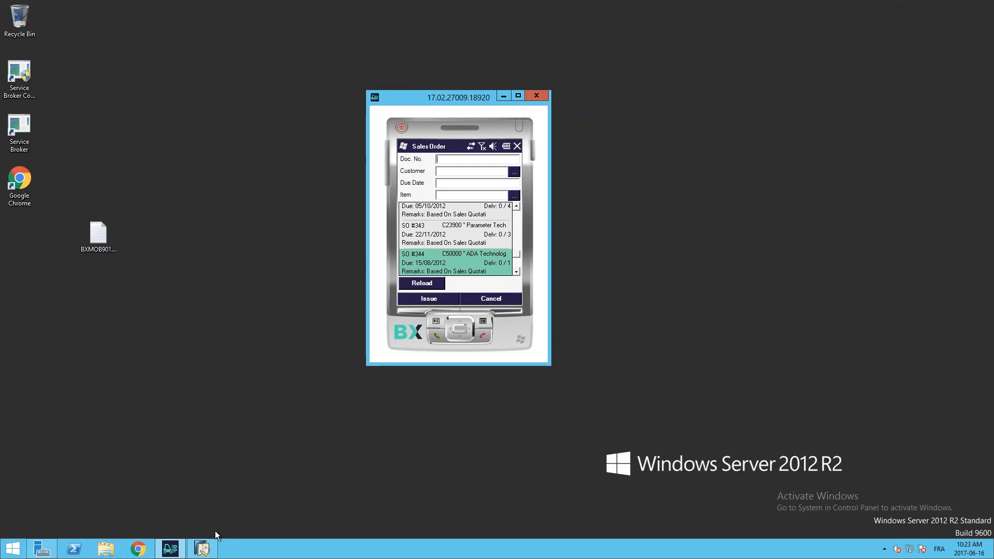
mouse_move(206, 550)
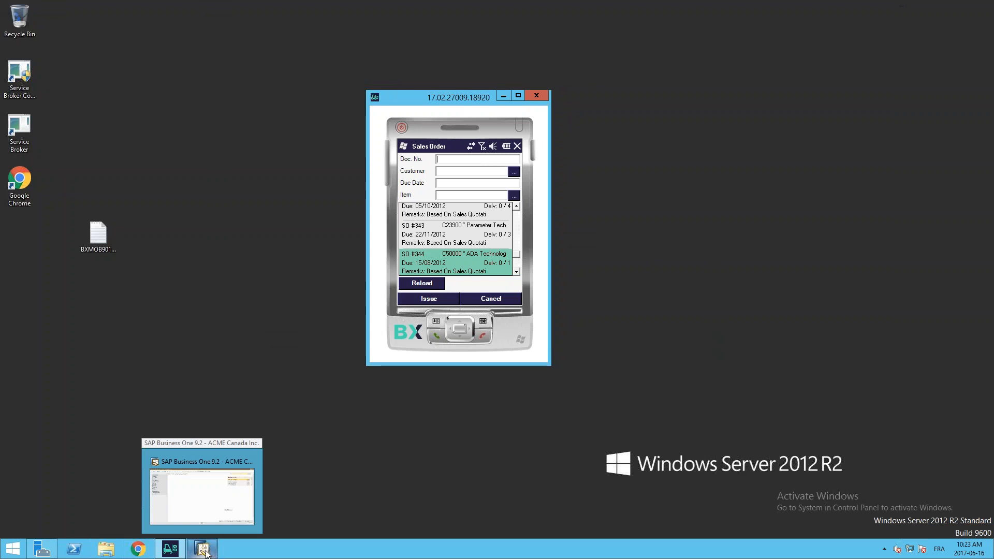
click(503, 96)
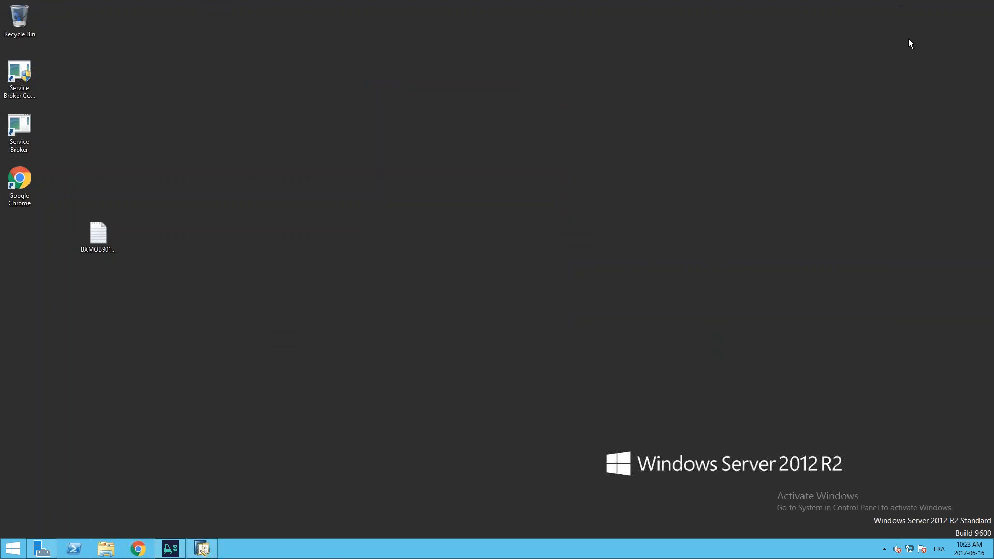
mouse_move(624, 35)
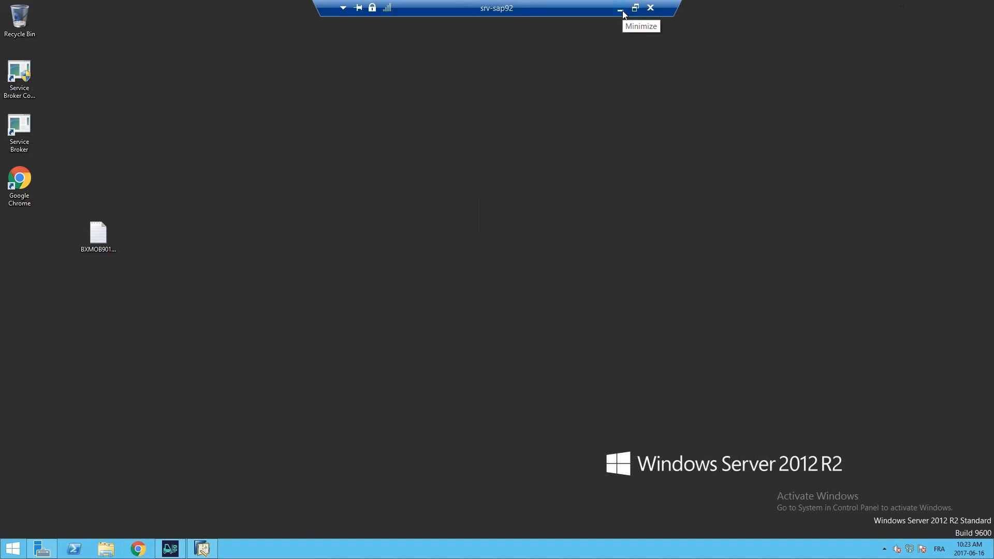
click(621, 10)
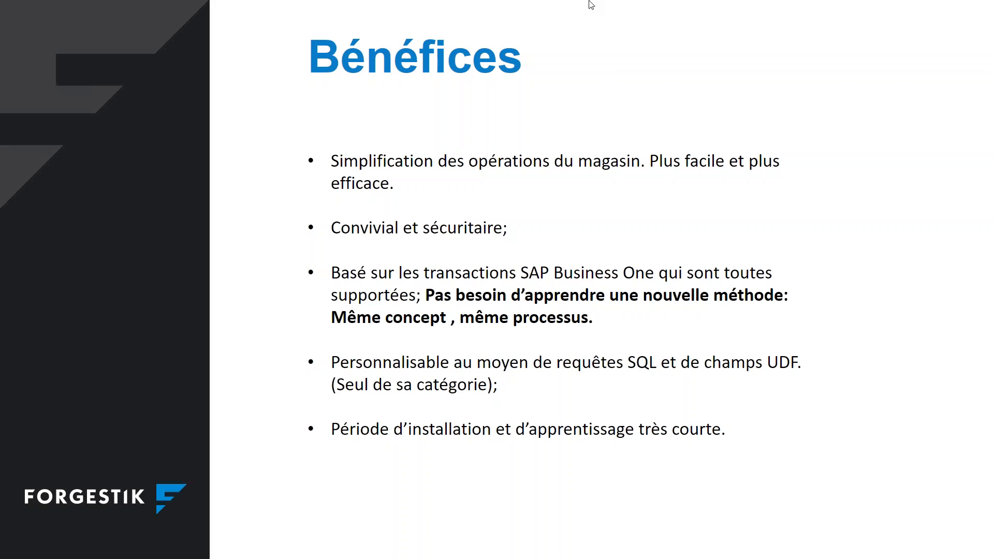
click(683, 71)
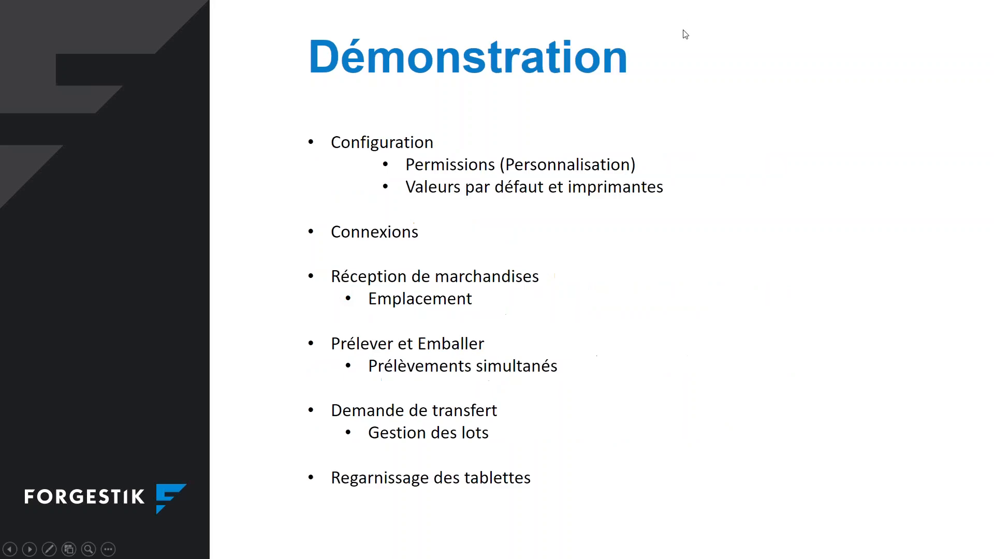
click(782, 15)
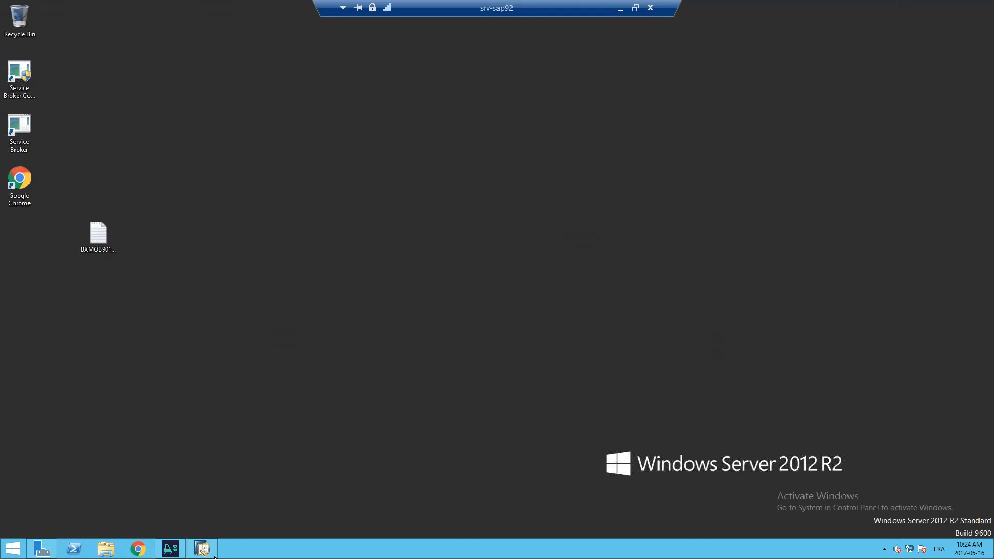
Step: Restore the BX Mobile WH9 client in the srv-sap92 session and move its window to the desktop's upper-right area
click(170, 549)
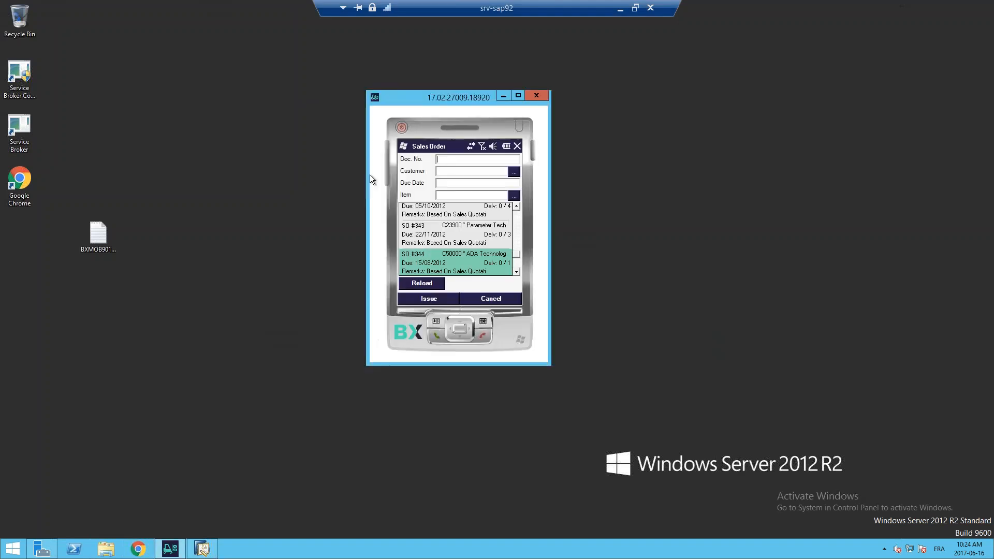
drag(418, 101, 816, 15)
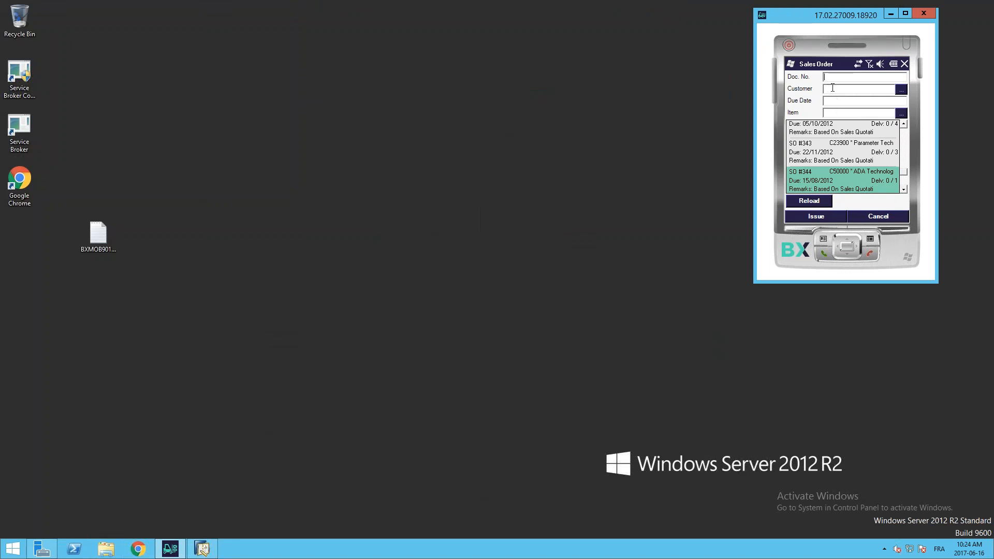
click(833, 113)
click(831, 98)
click(825, 99)
click(837, 79)
drag(788, 14, 584, 23)
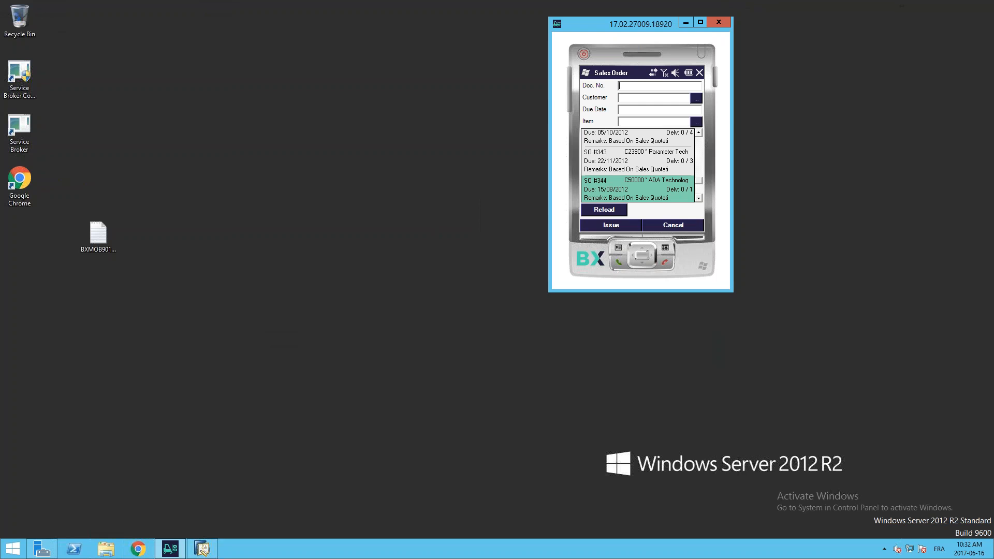
mouse_move(771, 2)
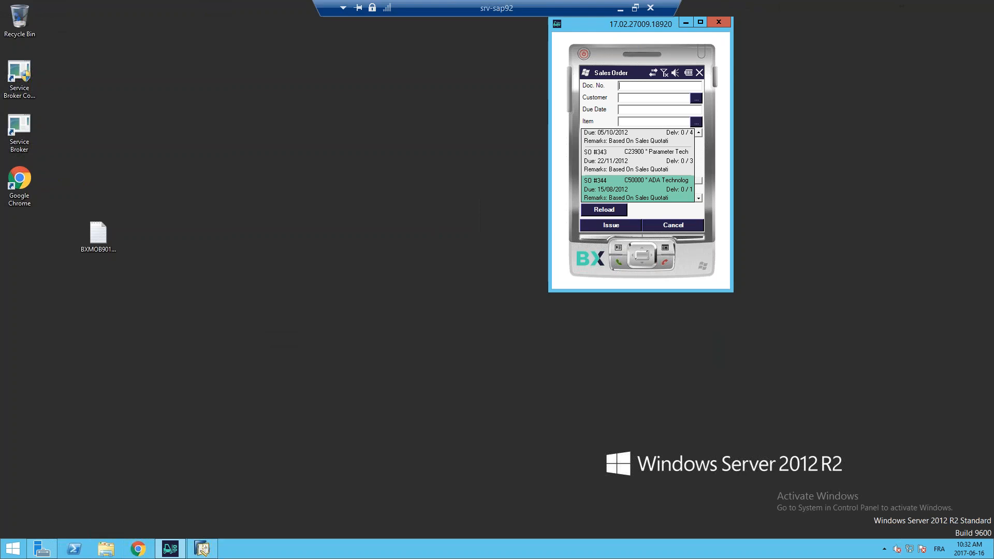